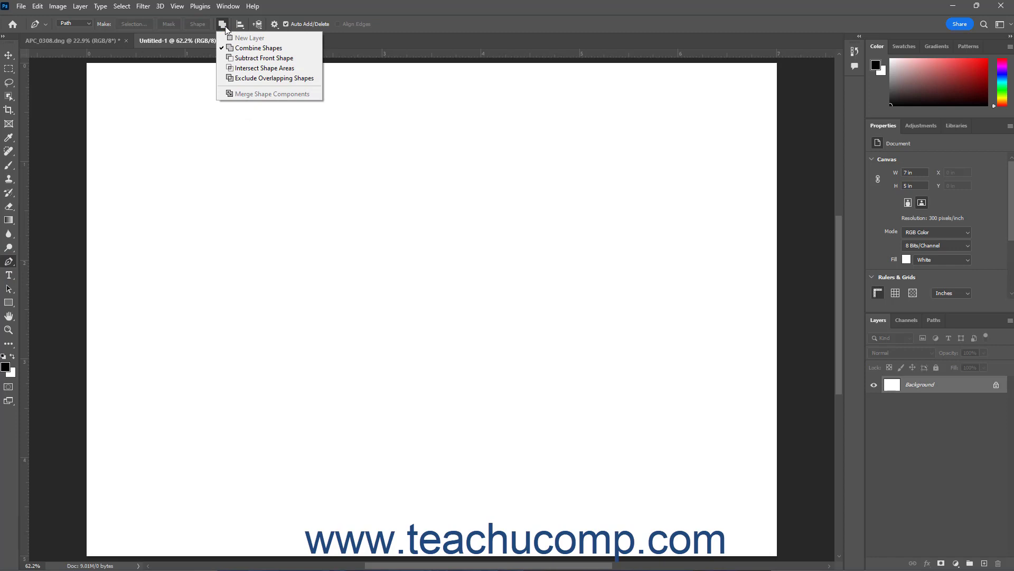
# Draw a tall black rectangle about 321 by 725 px in the canvas's lower-left area, with the path operation set to New Layer
pyautogui.click(225, 26)
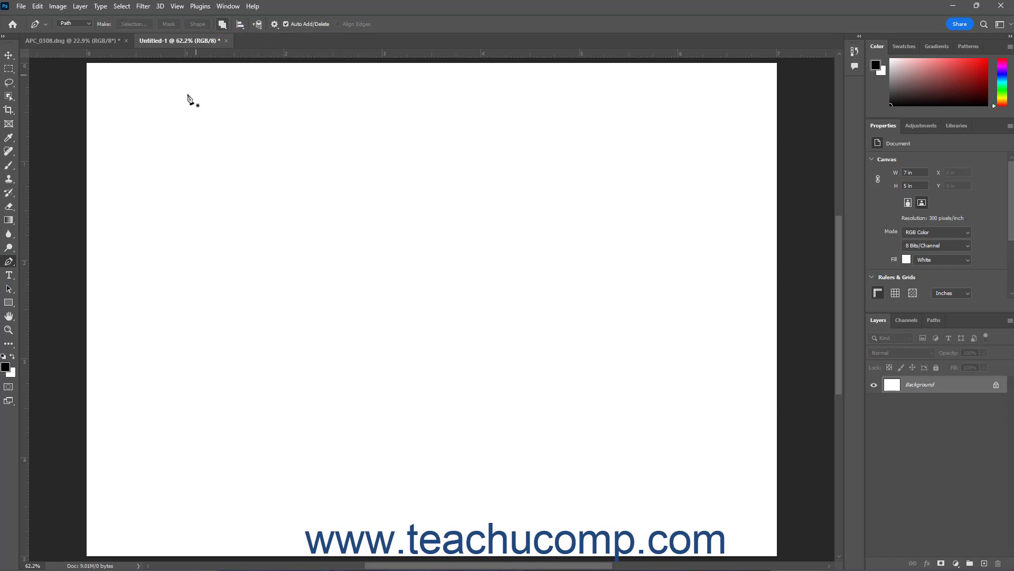
pyautogui.click(8, 303)
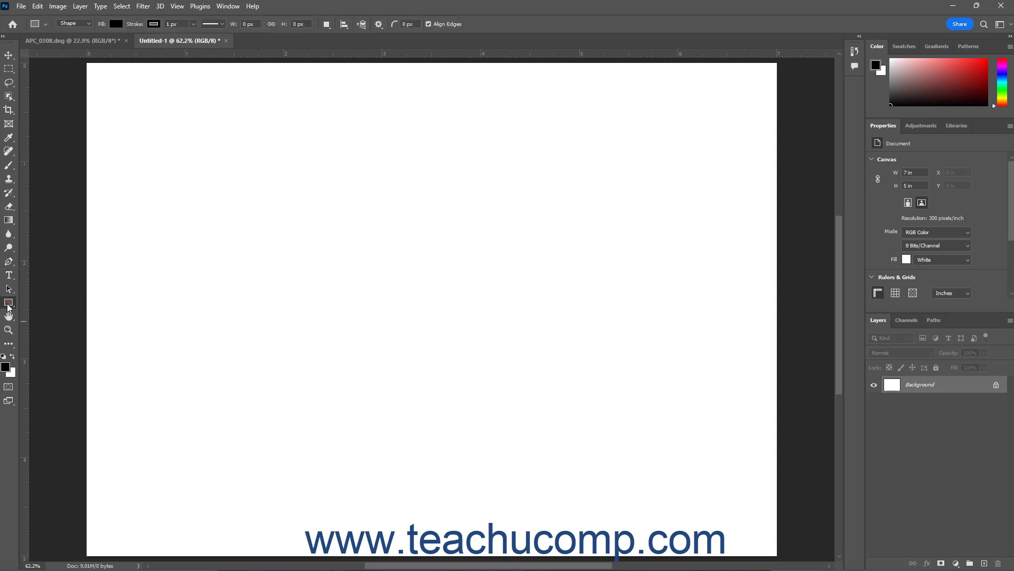
pyautogui.click(328, 24)
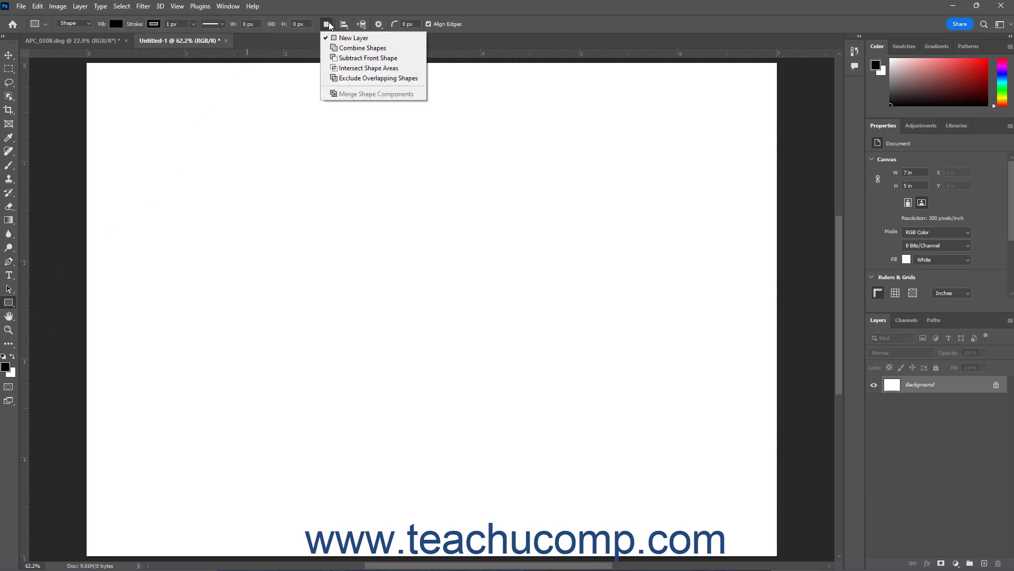
pyautogui.click(328, 25)
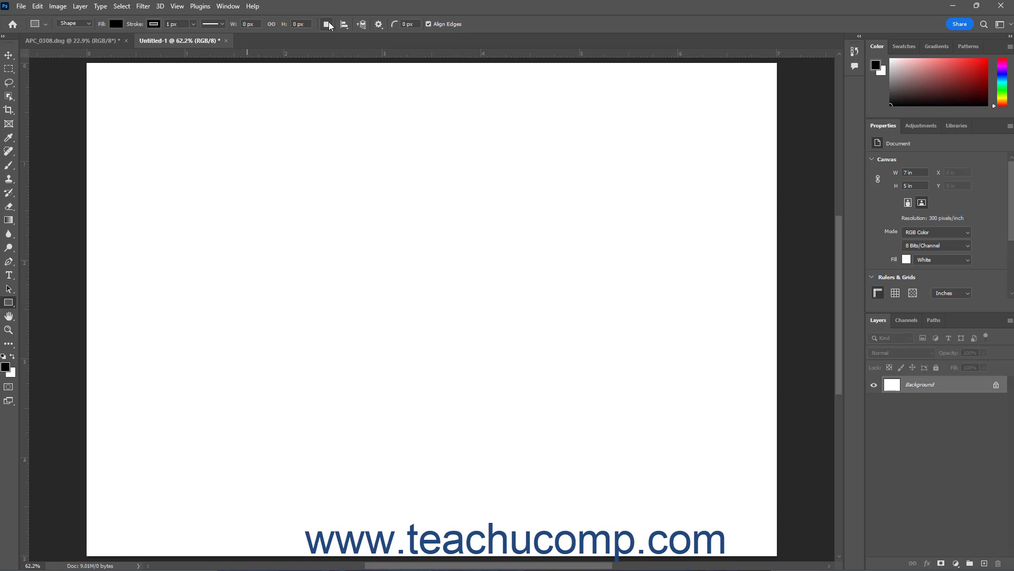
pyautogui.click(328, 24)
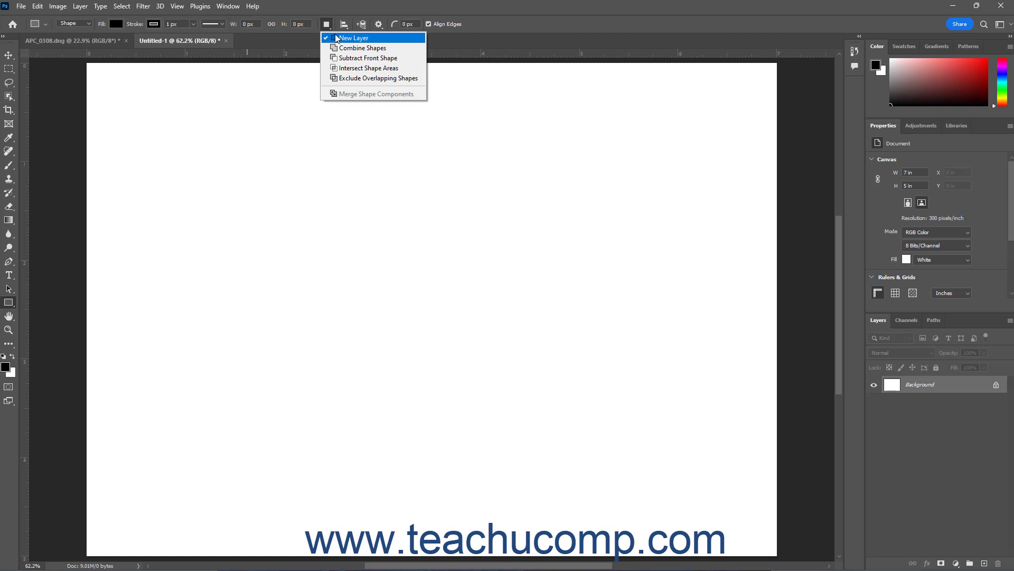
pyautogui.click(338, 39)
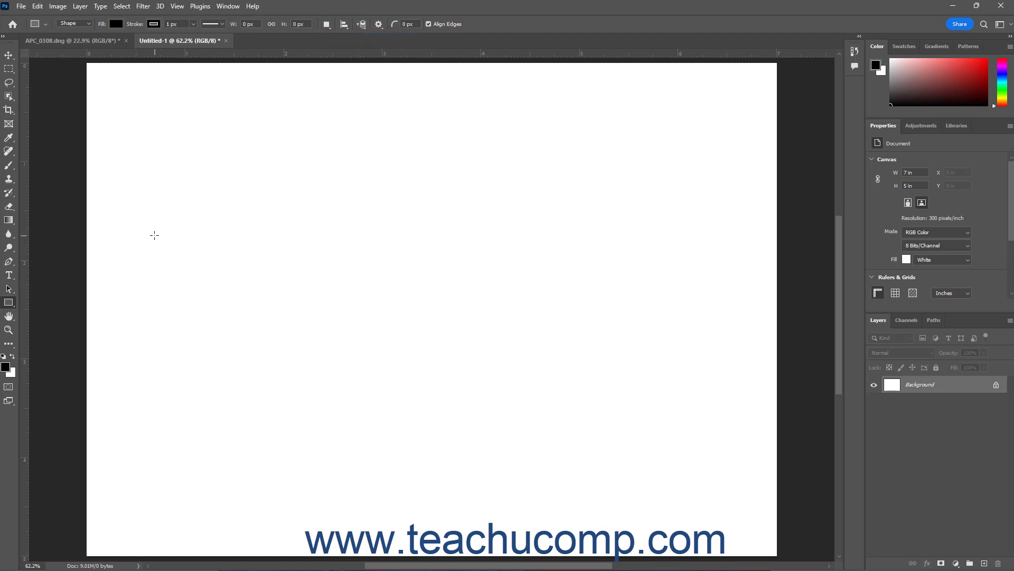
pyautogui.moveTo(150, 234); pyautogui.dragTo(255, 471)
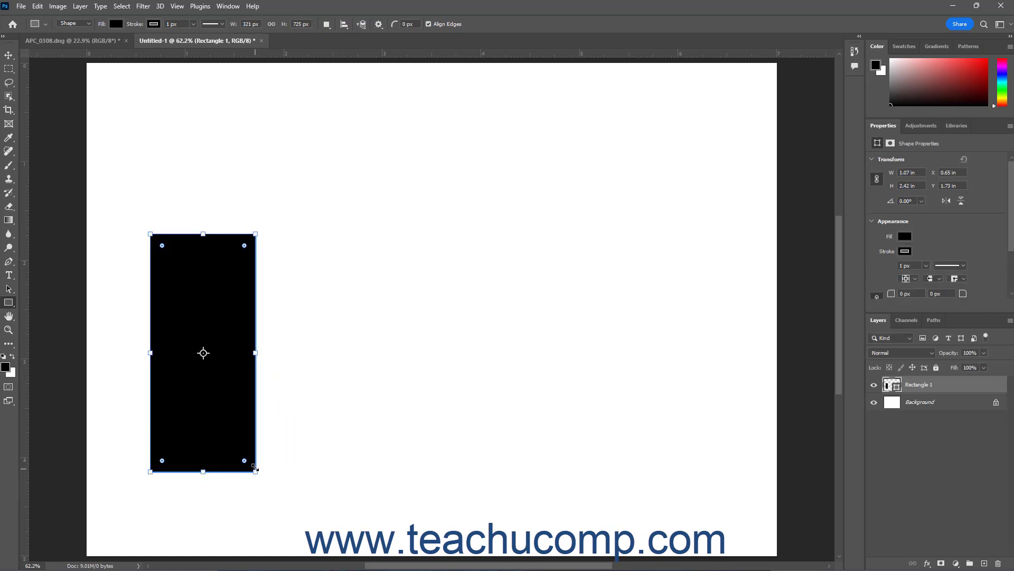
# Add a triangle about 586 by 303 px on top of the rectangle using Combine Shapes to form an up arrow, and deselect it
pyautogui.click(12, 304)
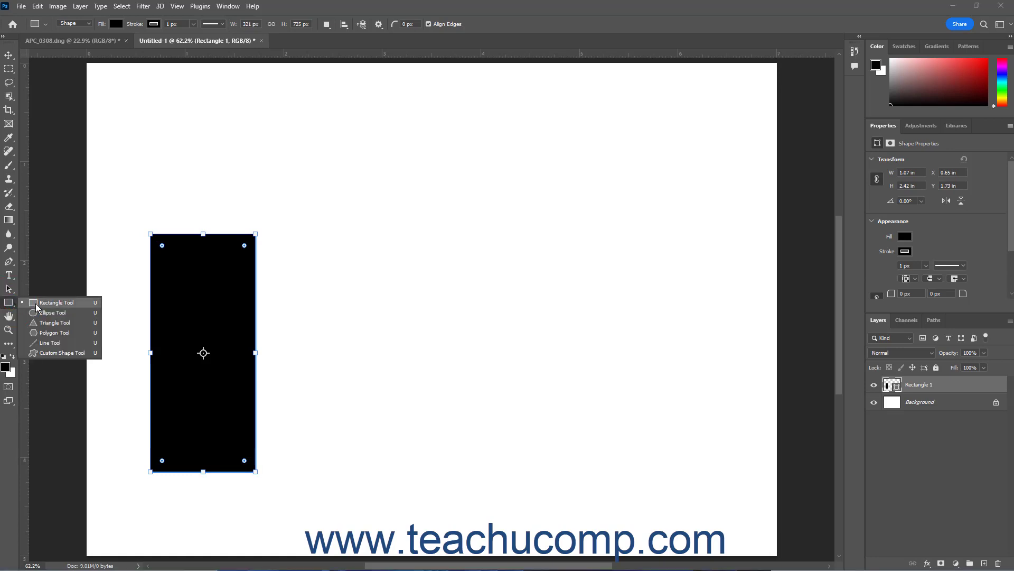
pyautogui.click(43, 323)
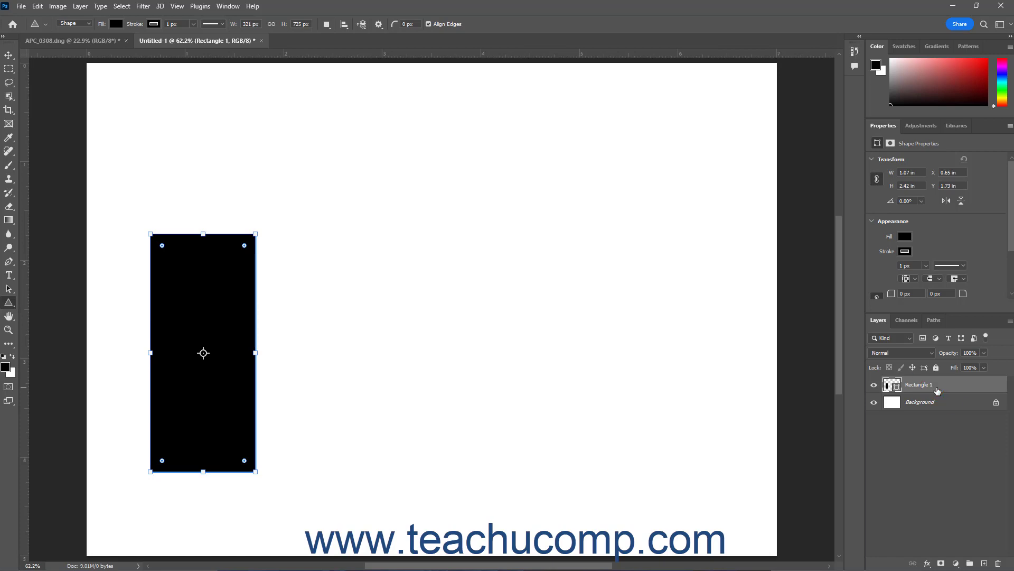
pyautogui.click(327, 24)
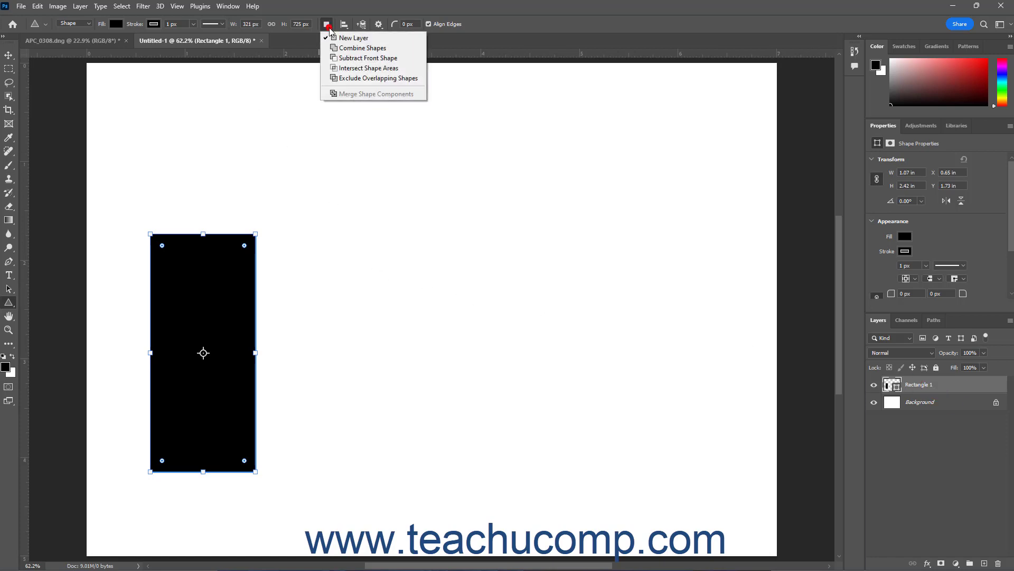
pyautogui.click(347, 49)
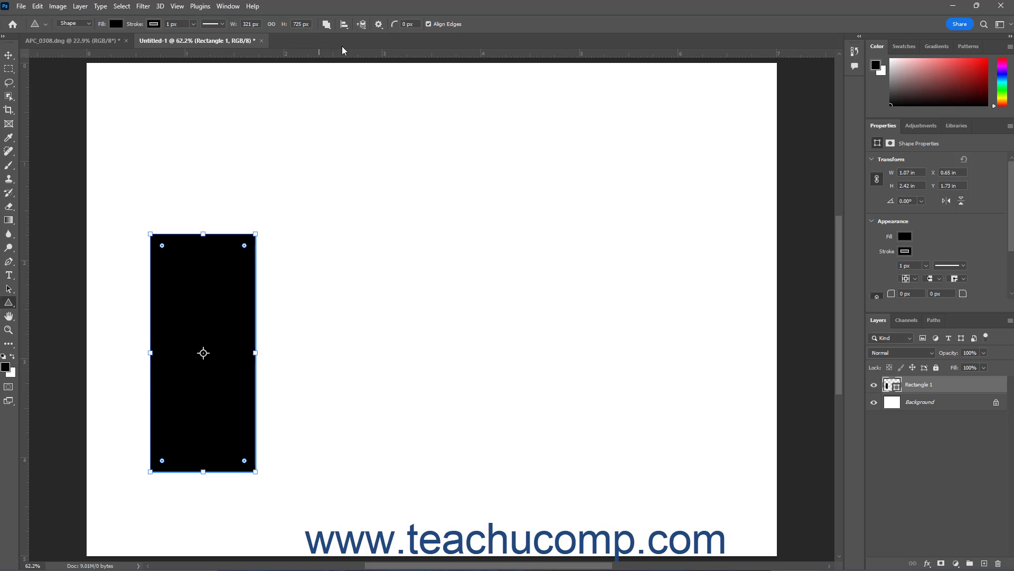
pyautogui.click(379, 24)
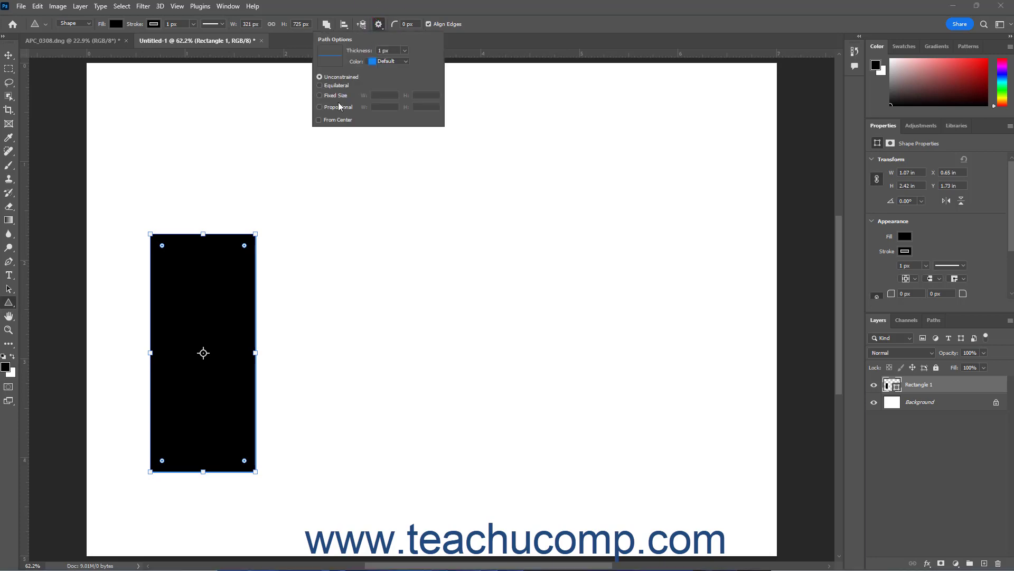
pyautogui.click(380, 24)
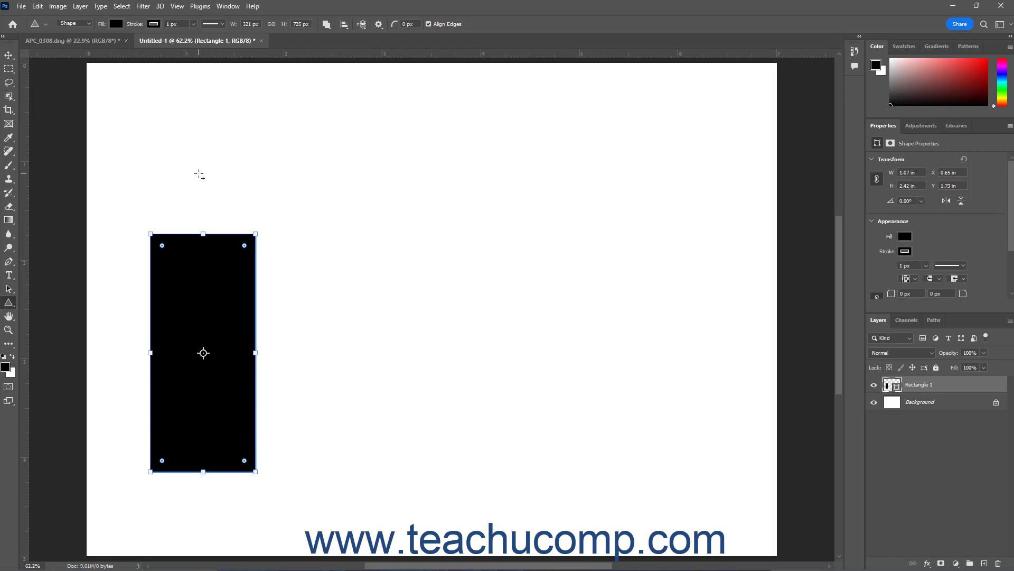
pyautogui.moveTo(203, 186); pyautogui.dragTo(298, 234)
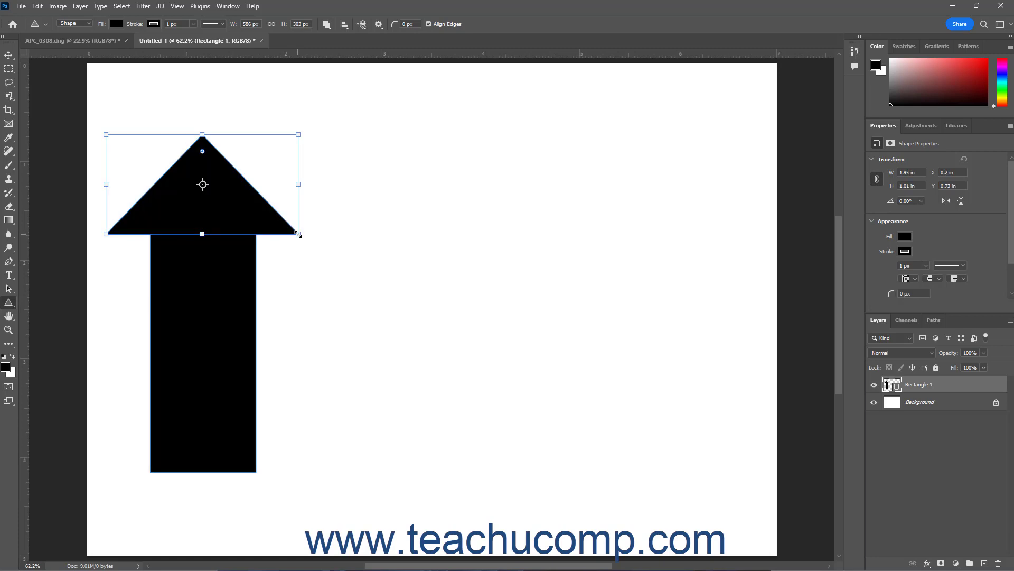
pyautogui.click(916, 443)
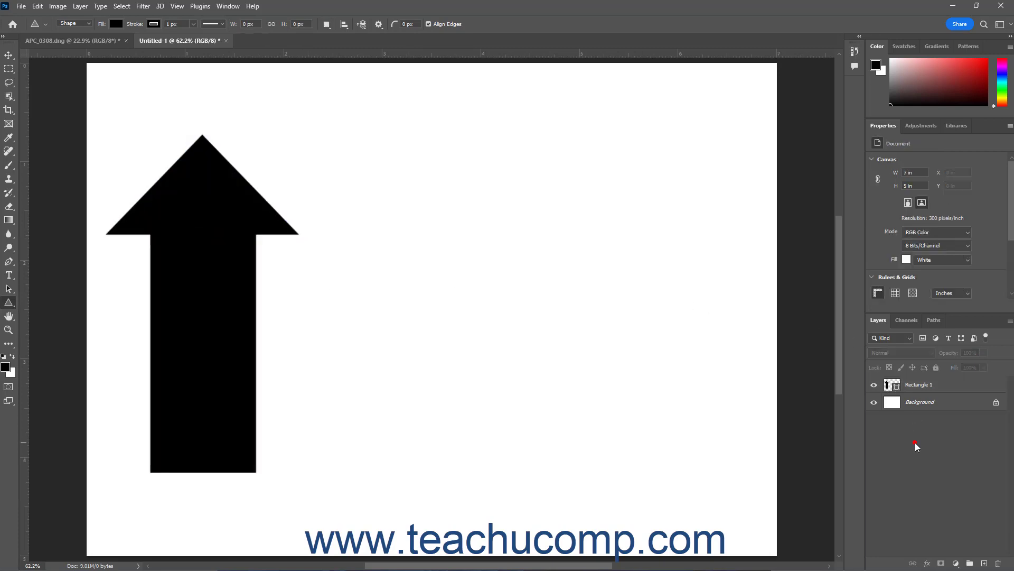
# Draw a rectangle about 687 by 515 px on a new layer in the right half of the canvas, and deselect it
pyautogui.click(984, 563)
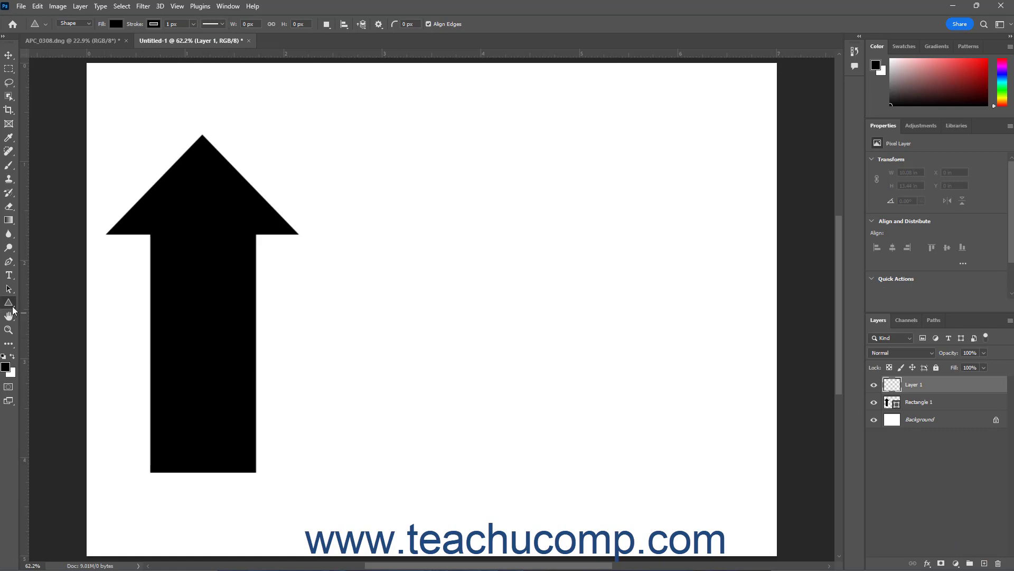
pyautogui.moveTo(11, 306); pyautogui.dragTo(28, 304)
pyautogui.moveTo(496, 217); pyautogui.dragTo(722, 386)
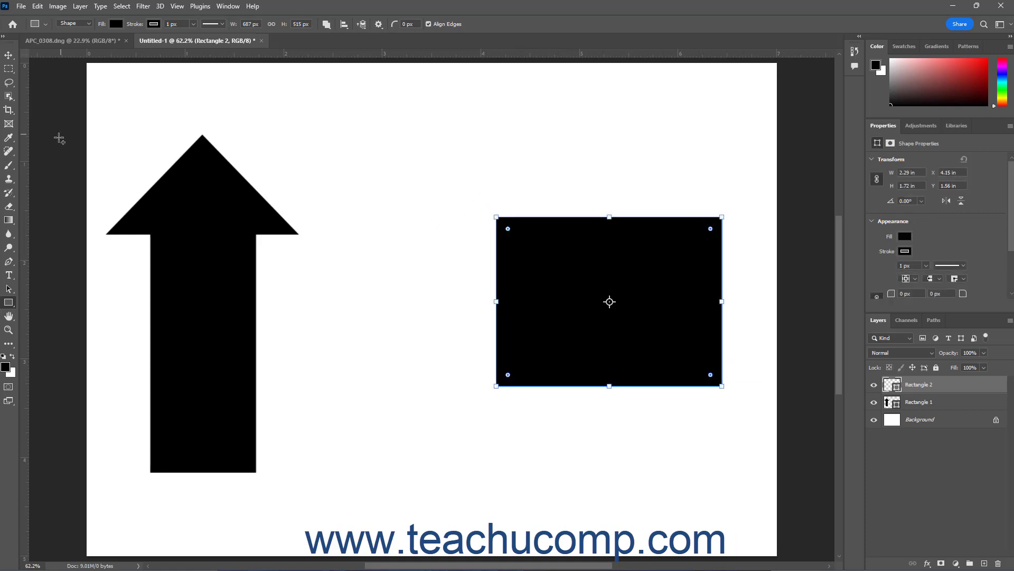
pyautogui.click(9, 289)
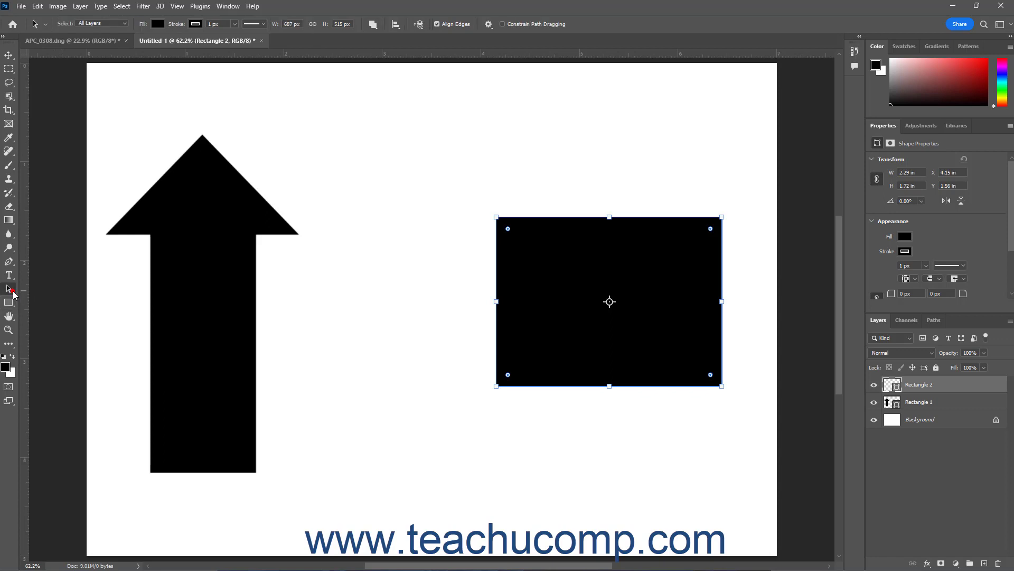
pyautogui.click(375, 292)
# Cut a centred rectangle about 589 by 427 px out of the Rectangle 2 shape using Subtract Front Shape, leaving a frame
pyautogui.click(8, 303)
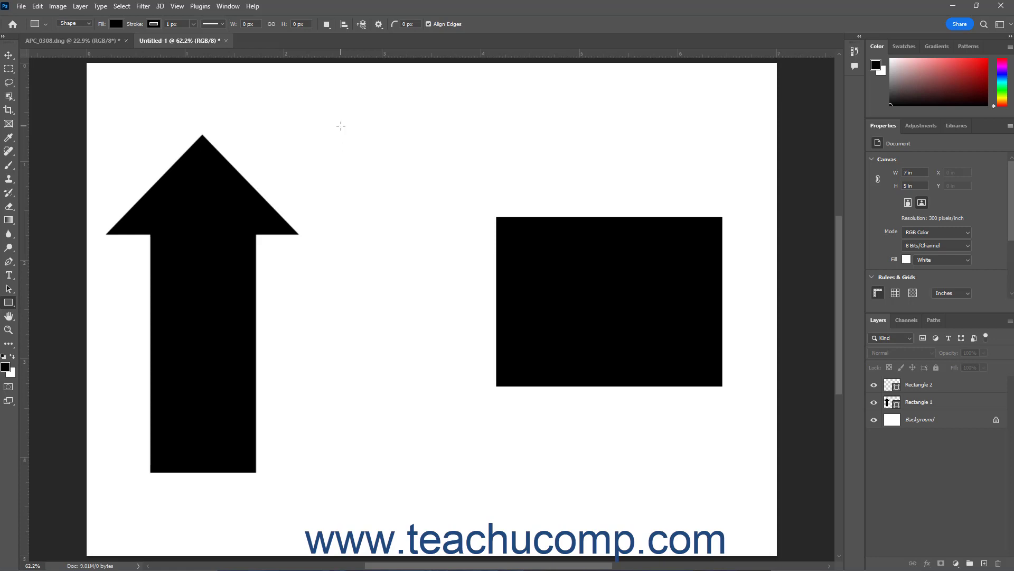
pyautogui.click(950, 390)
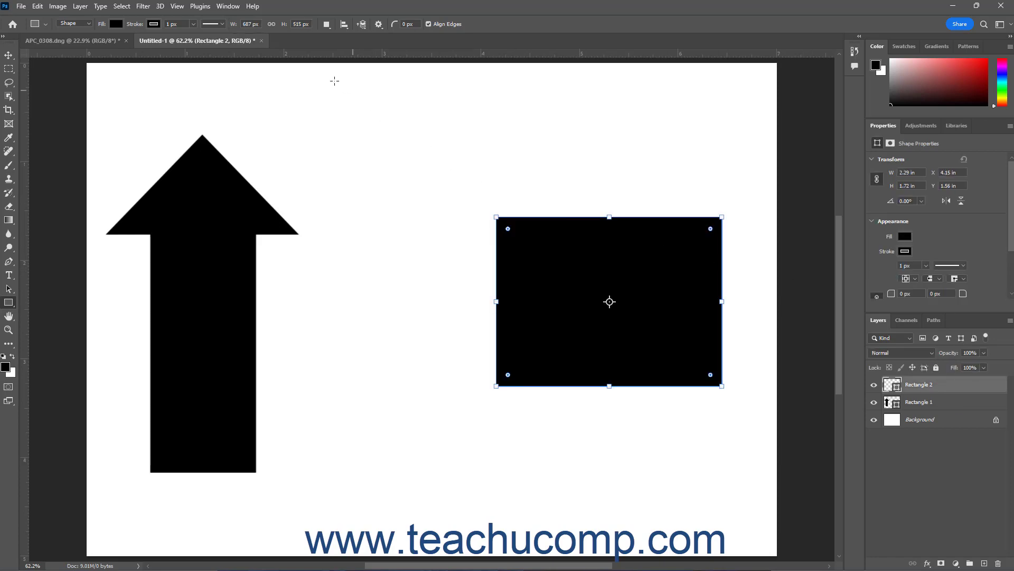
pyautogui.click(327, 24)
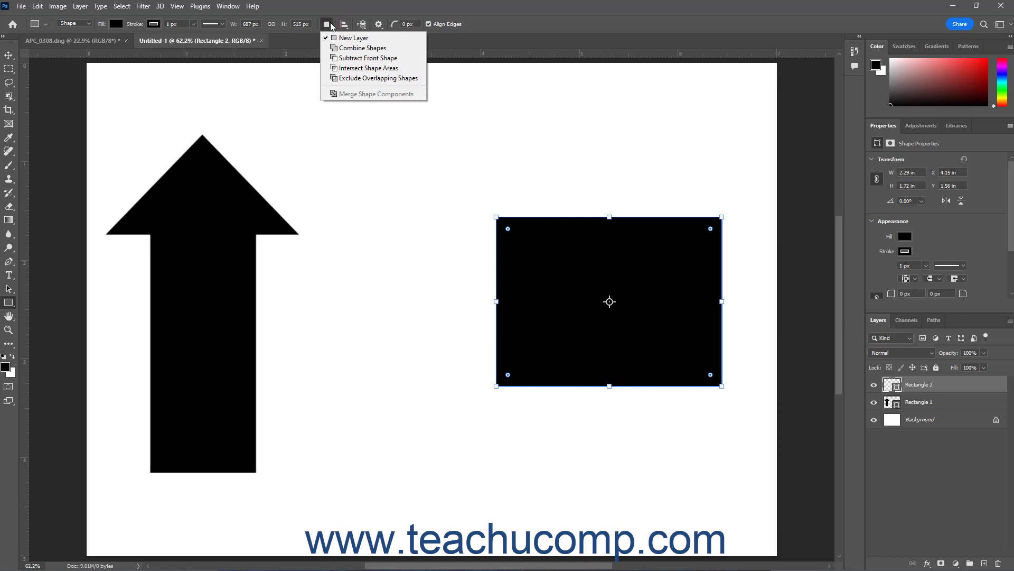
pyautogui.click(348, 60)
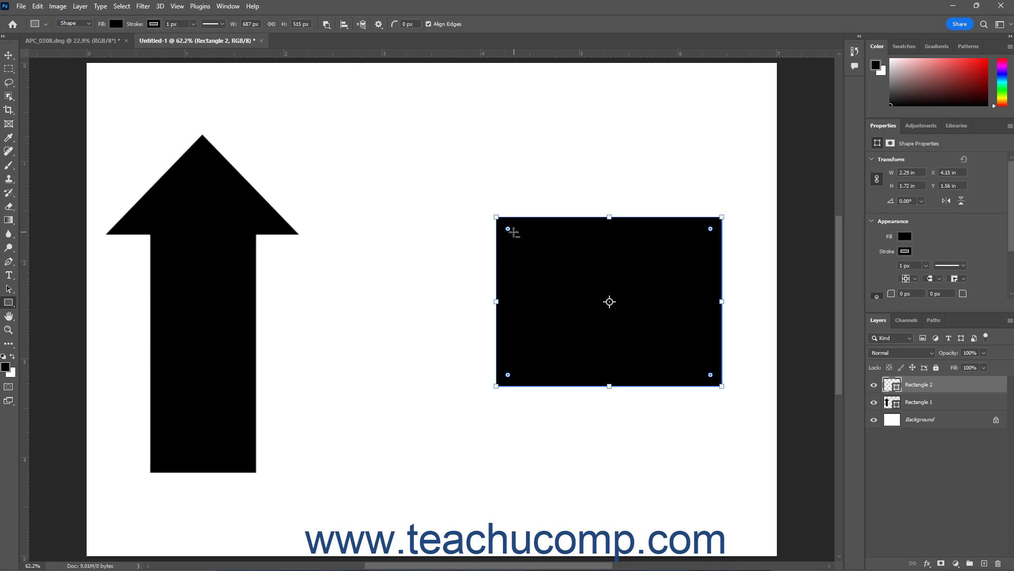
pyautogui.moveTo(513, 232); pyautogui.dragTo(706, 371)
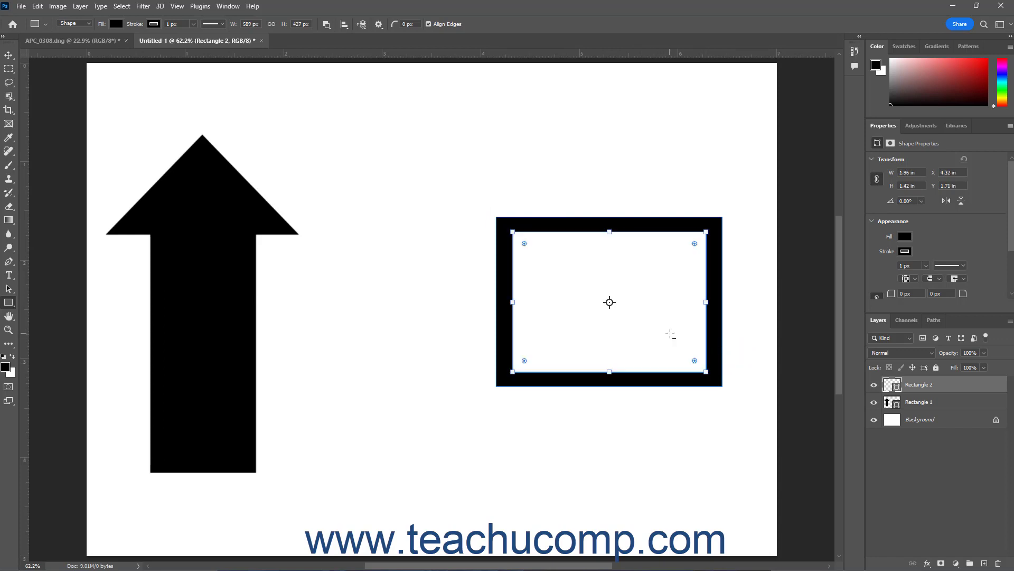
pyautogui.click(362, 24)
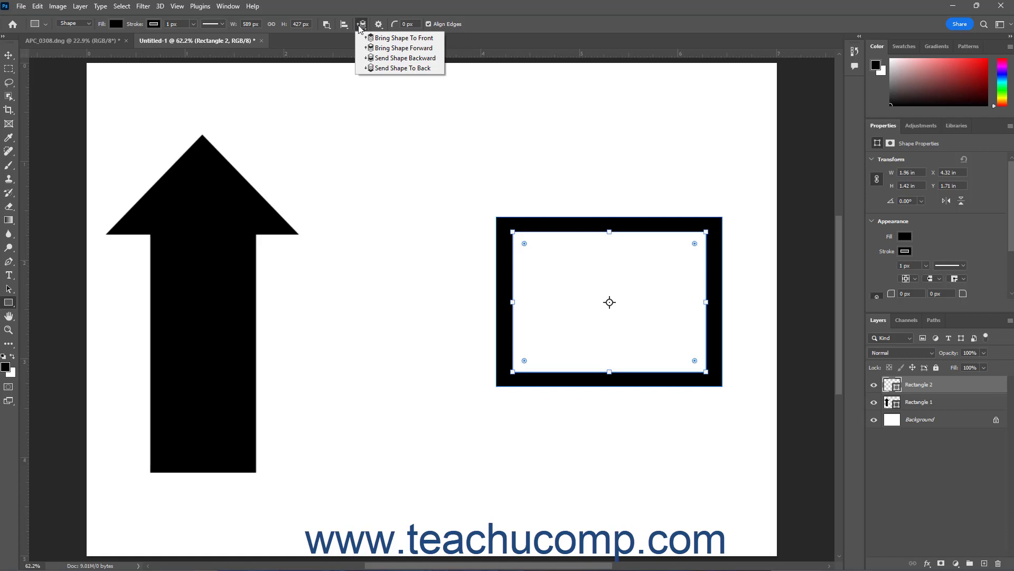
pyautogui.click(359, 27)
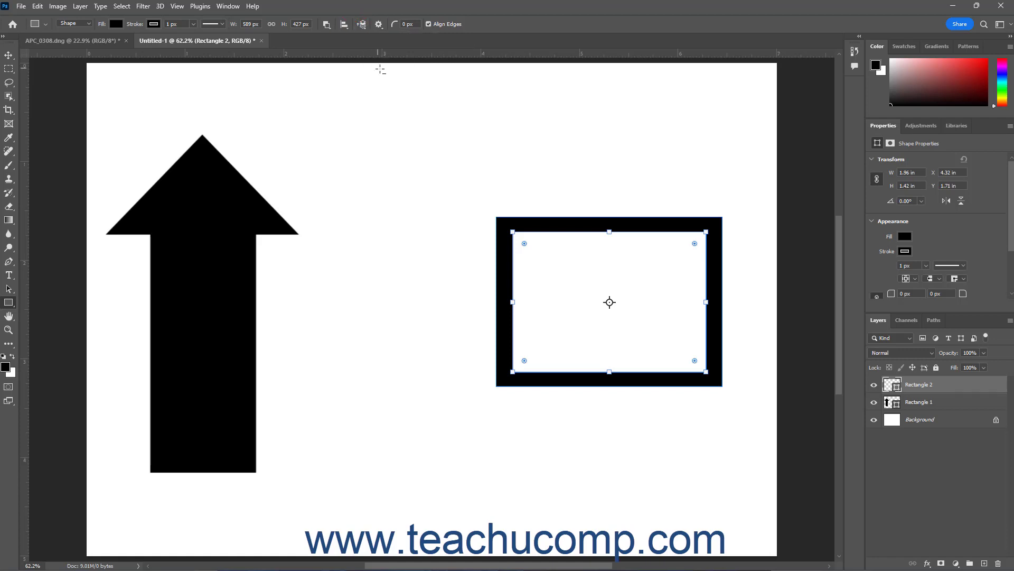
pyautogui.click(949, 500)
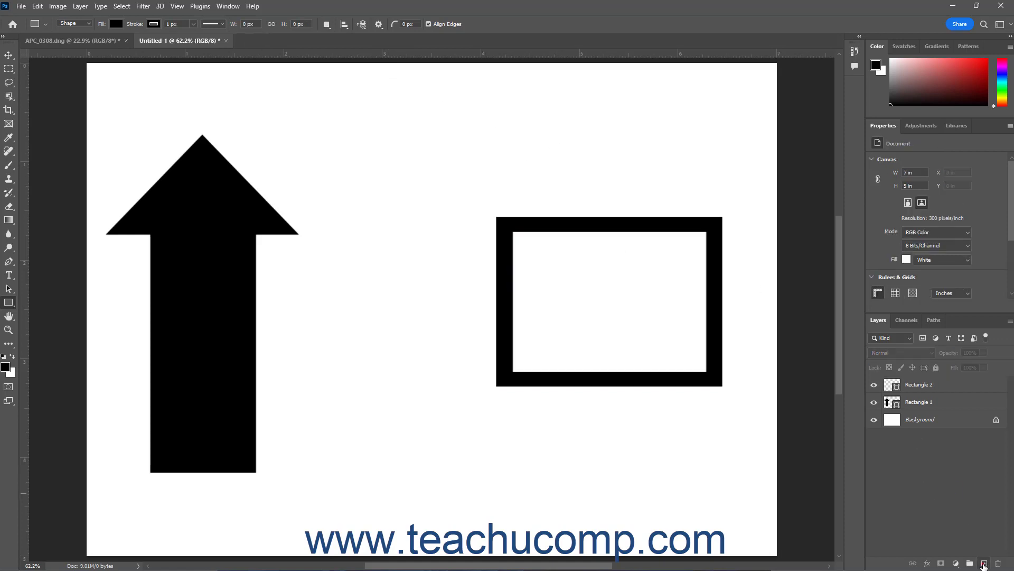
# Draw a rectangle about 298 by 265 px on a new layer near the canvas's bottom centre, and deselect it
pyautogui.click(984, 563)
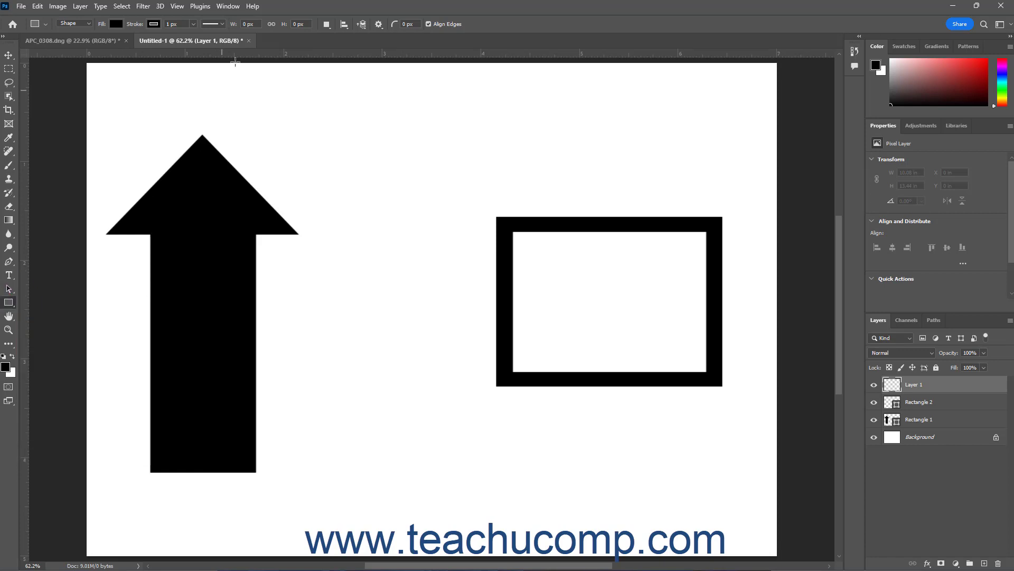
pyautogui.click(340, 23)
pyautogui.click(346, 37)
pyautogui.moveTo(357, 410); pyautogui.dragTo(454, 496)
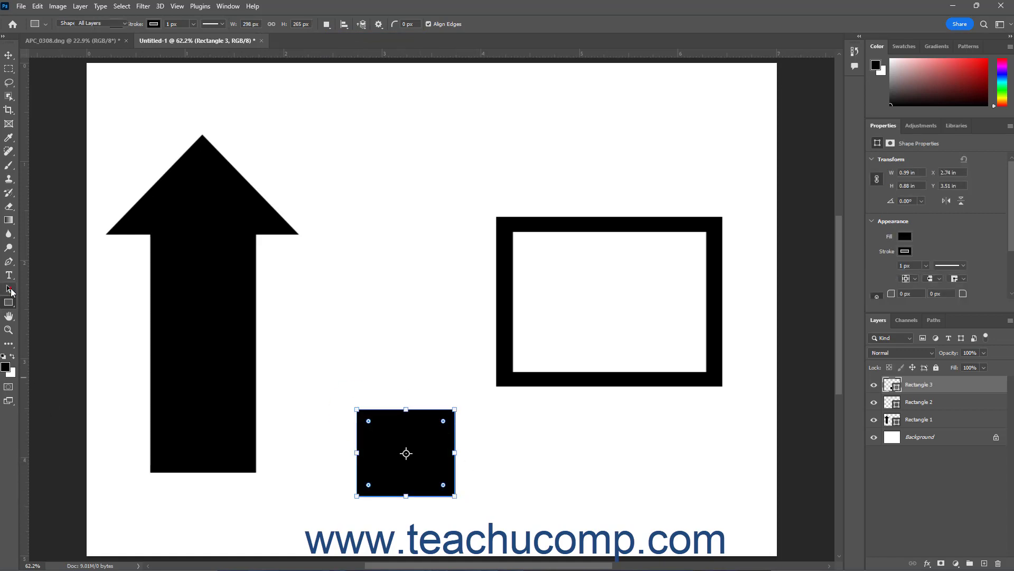
pyautogui.click(10, 289)
pyautogui.click(51, 344)
# Draw a narrow rectangle about 115 by 379 px overlapping the top of the Rectangle 3 shape using Intersect Shape Areas, and deselect it
pyautogui.click(9, 304)
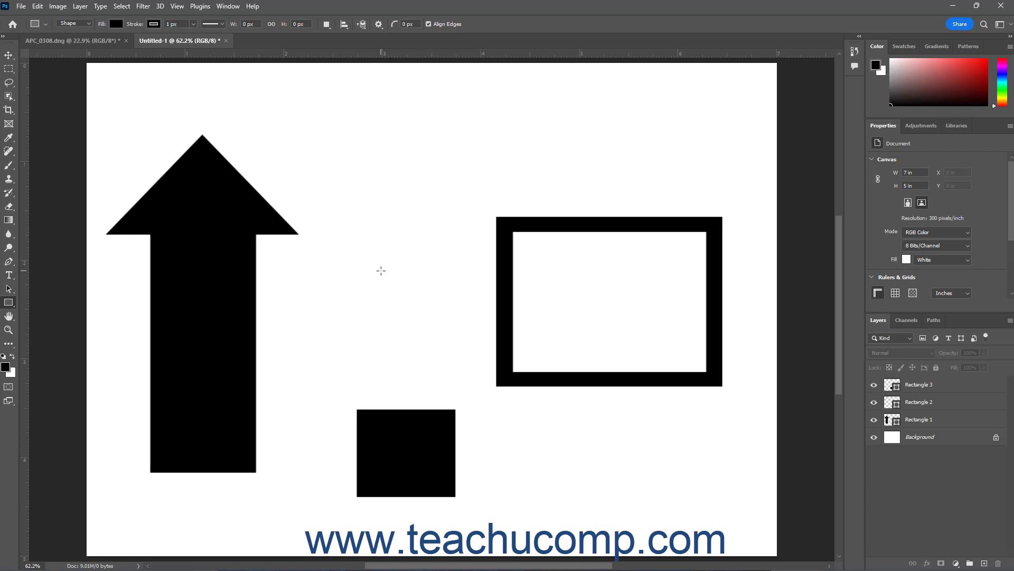
pyautogui.click(924, 385)
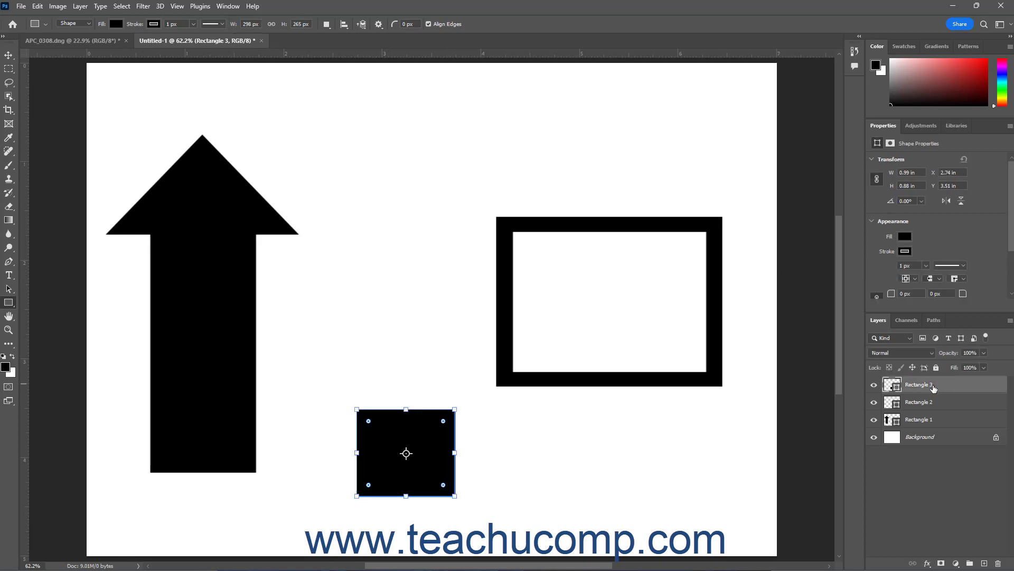
pyautogui.click(327, 24)
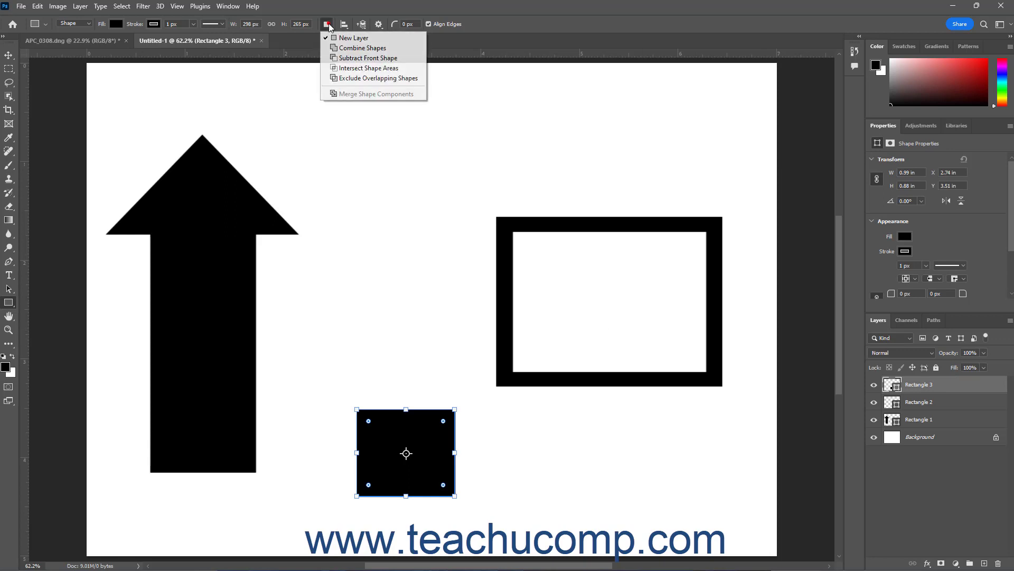
pyautogui.click(363, 69)
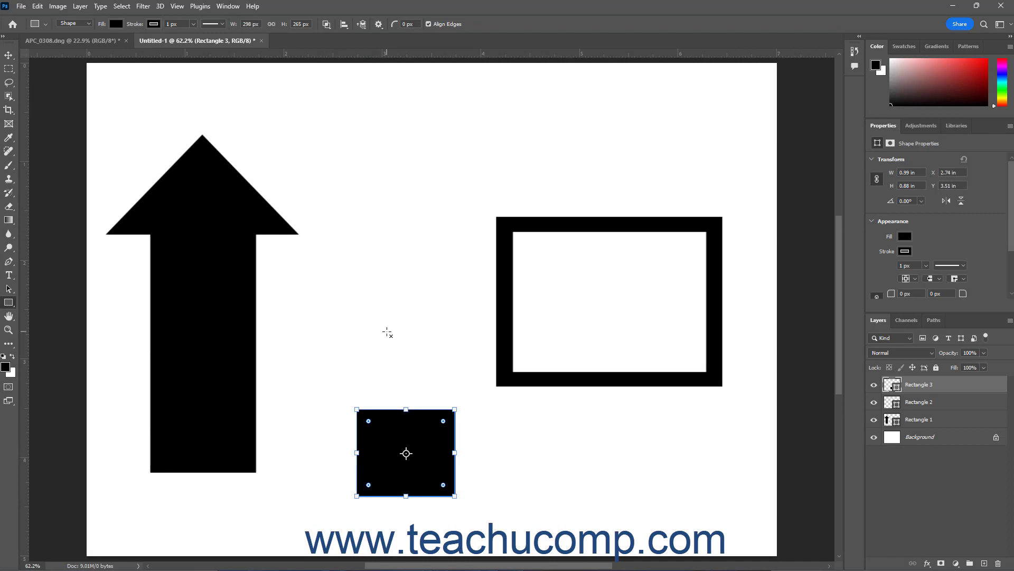
pyautogui.moveTo(386, 332); pyautogui.dragTo(424, 455)
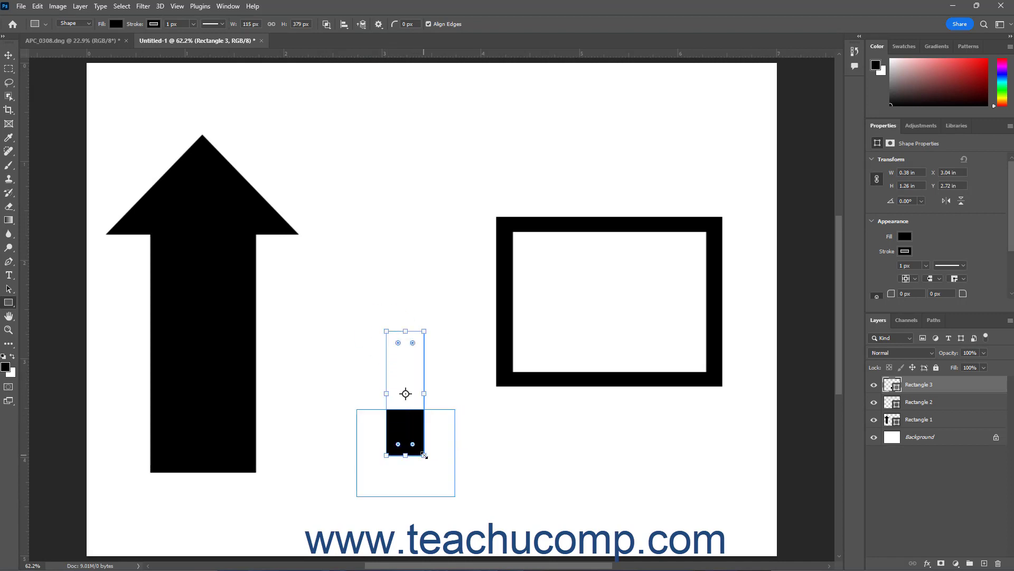
pyautogui.click(12, 291)
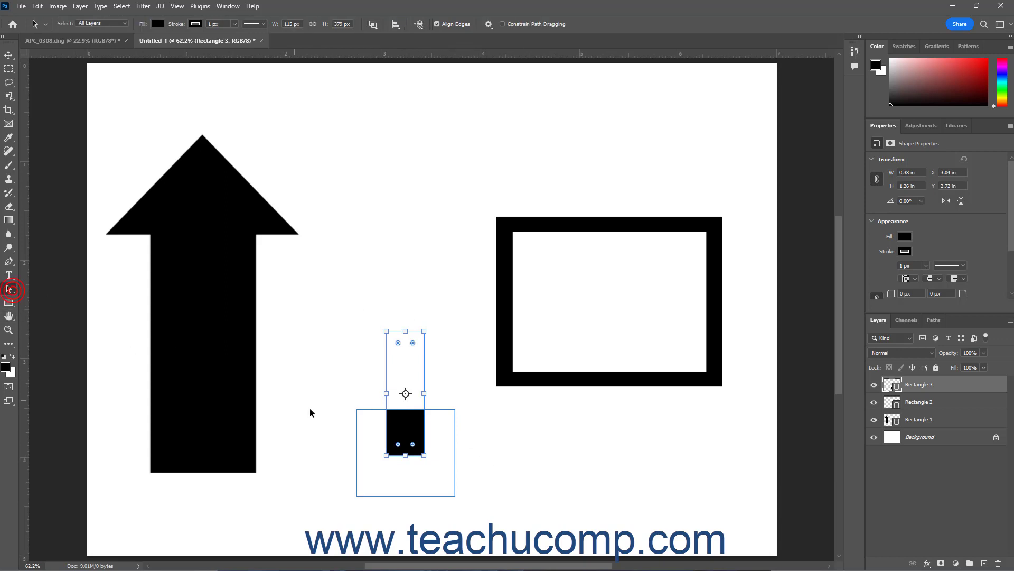
pyautogui.click(320, 412)
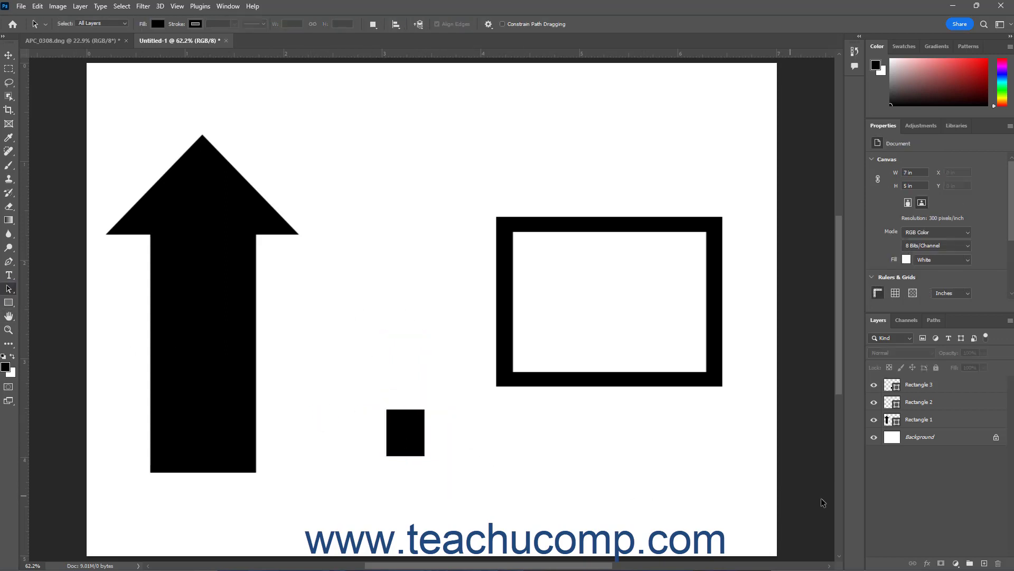
# Draw a rectangle about 367 by 210 px on a new layer near the canvas's top centre
pyautogui.click(985, 563)
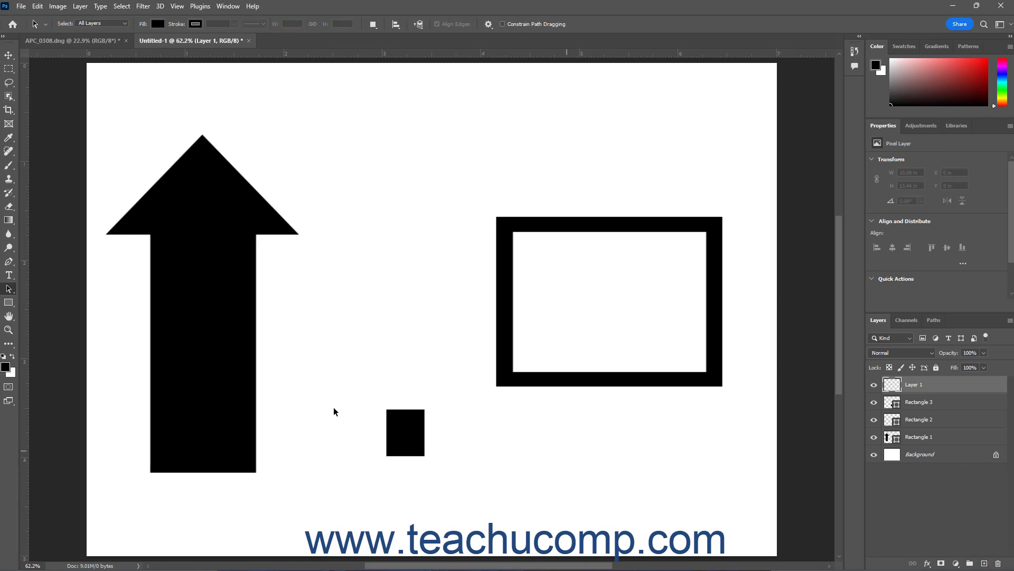
pyautogui.click(9, 303)
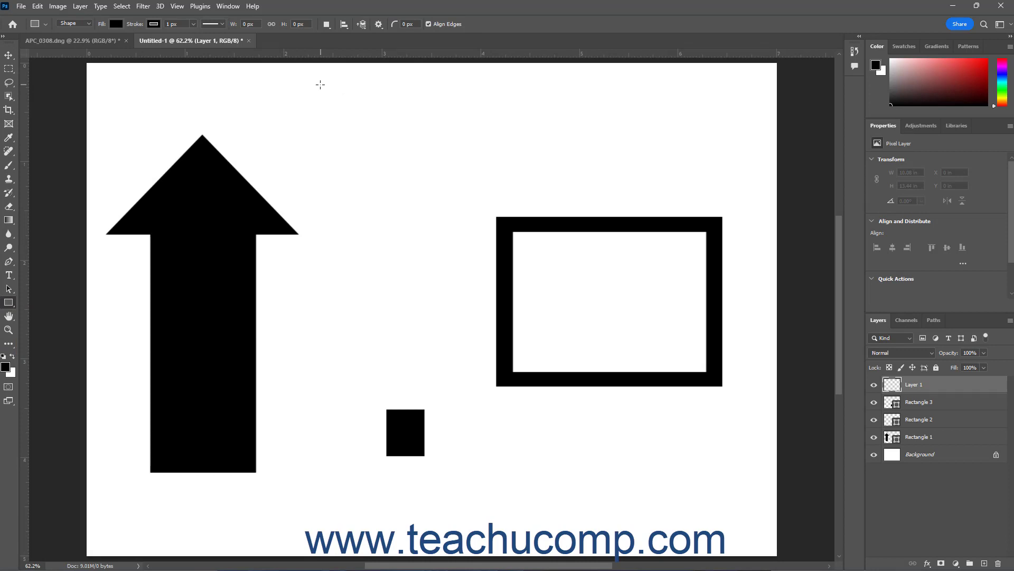
pyautogui.moveTo(320, 85); pyautogui.dragTo(441, 153)
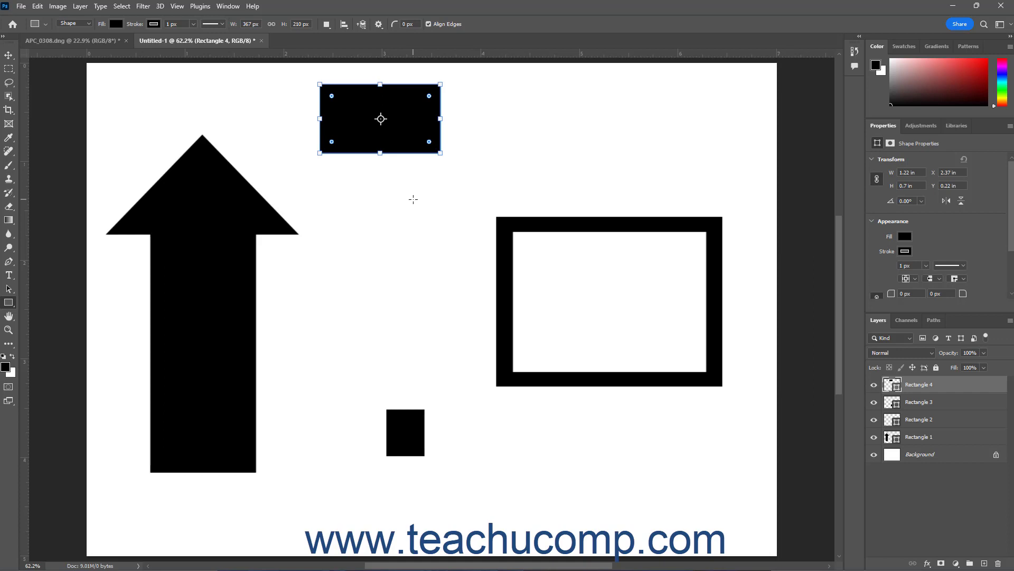
# Draw a rectangle about 404 by 210 px overlapping the Rectangle 4 shape's lower-right corner using Exclude Overlapping Shapes, and deselect it
pyautogui.click(967, 388)
pyautogui.click(327, 24)
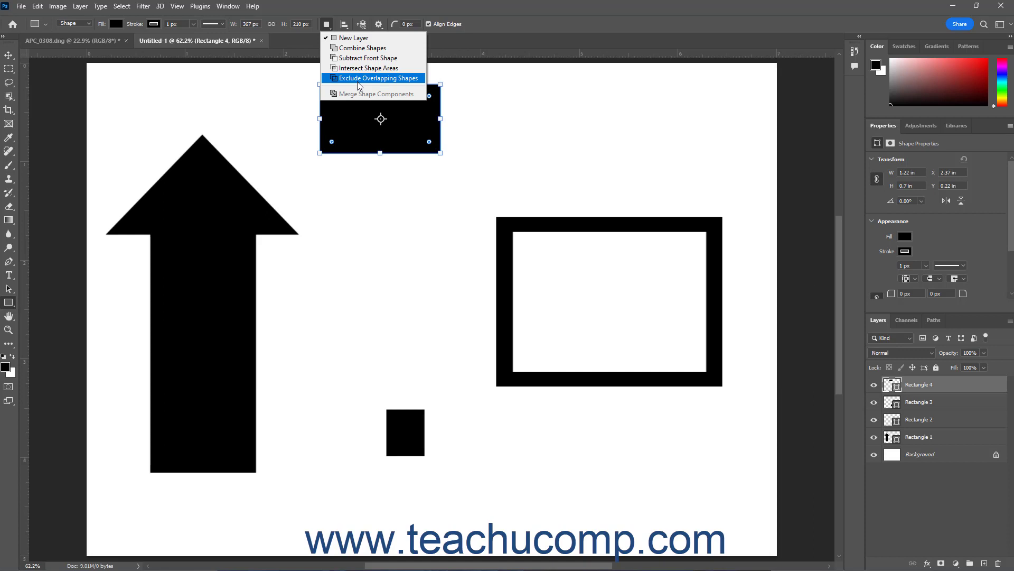
pyautogui.click(357, 79)
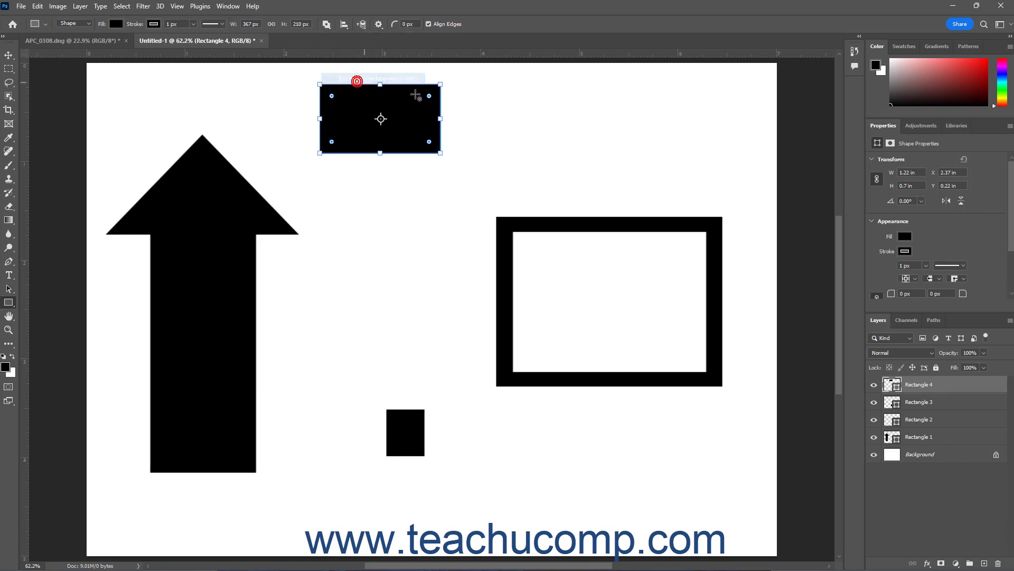
pyautogui.moveTo(532, 115); pyautogui.dragTo(400, 184)
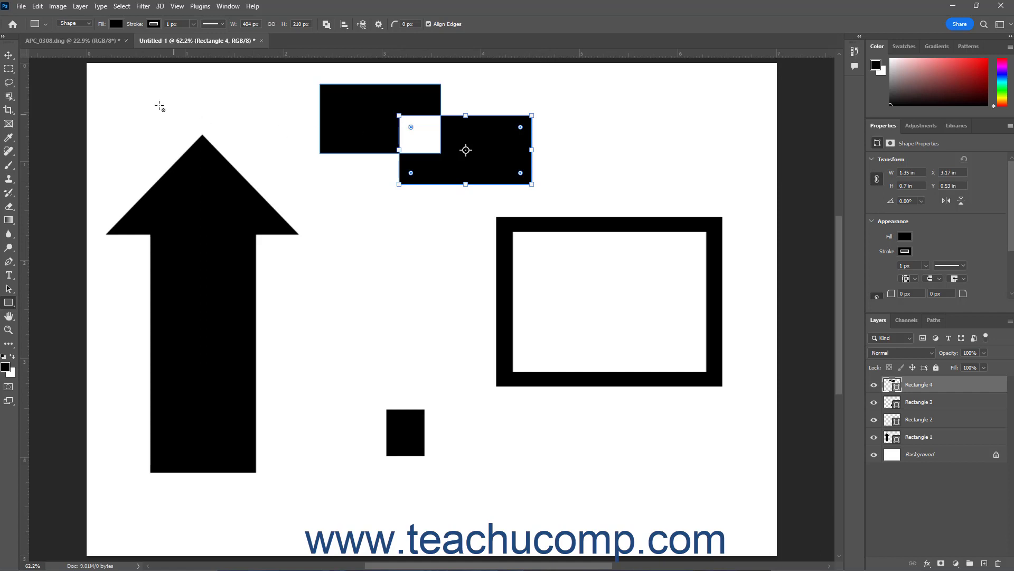
pyautogui.click(12, 291)
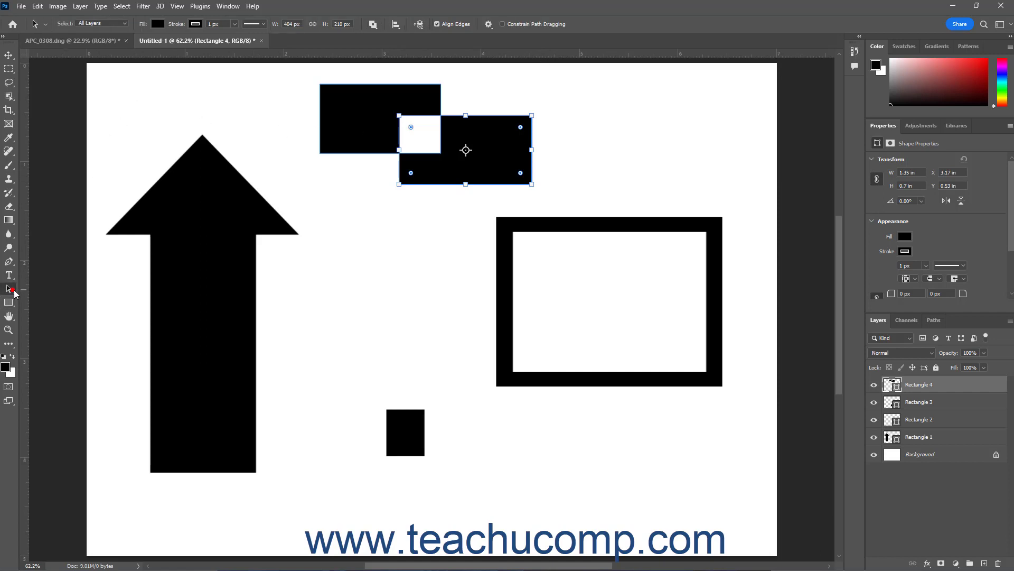
pyautogui.click(69, 292)
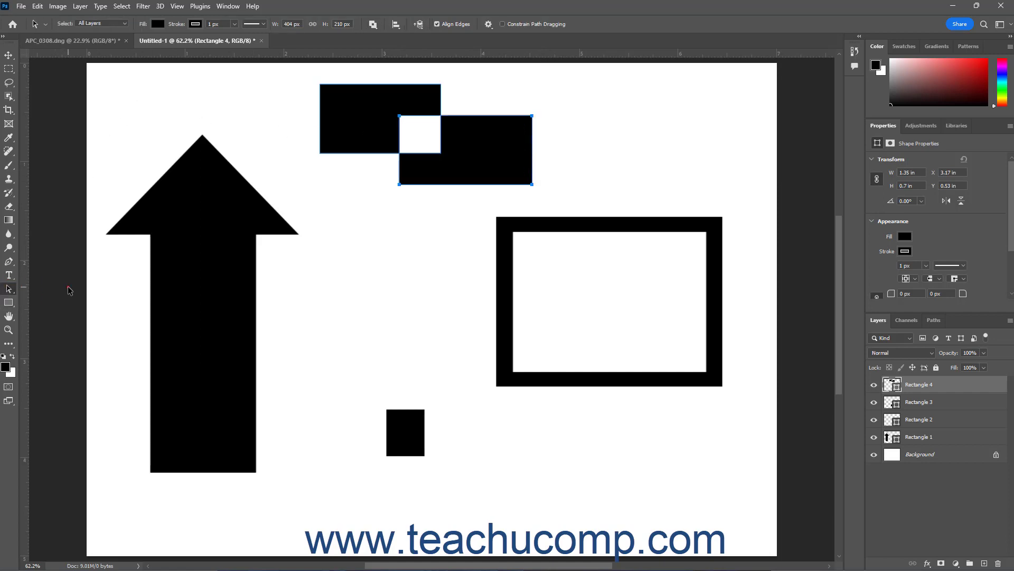
# Switch to the APC_0308.dng document and display its saved Path 1 on the canvas
pyautogui.click(99, 45)
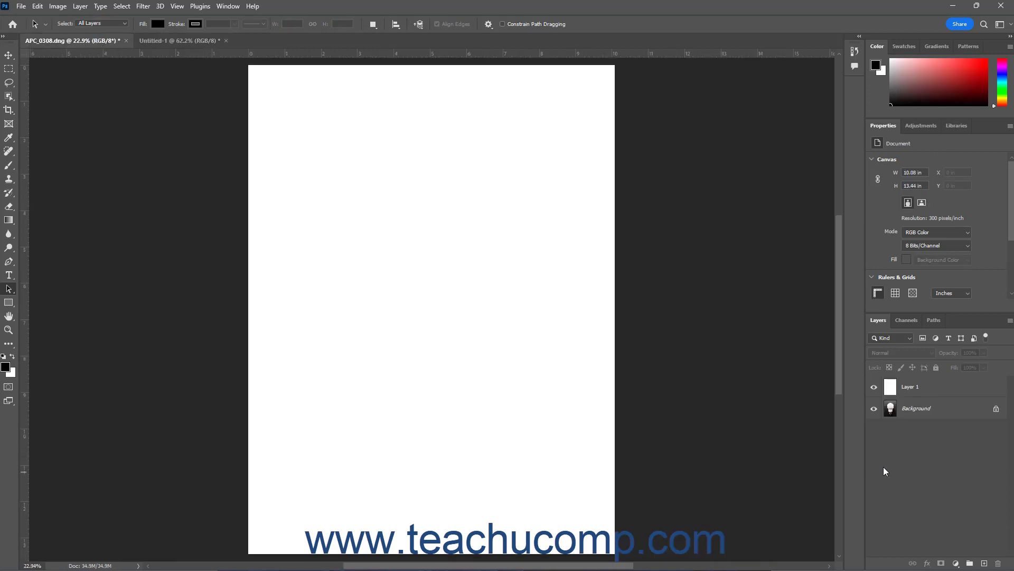
pyautogui.click(936, 321)
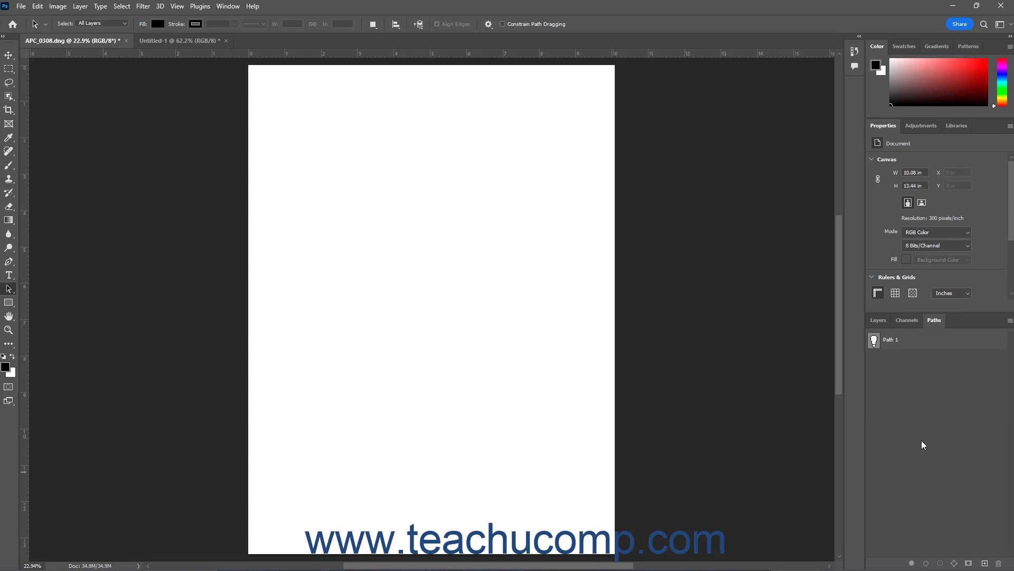
pyautogui.click(922, 340)
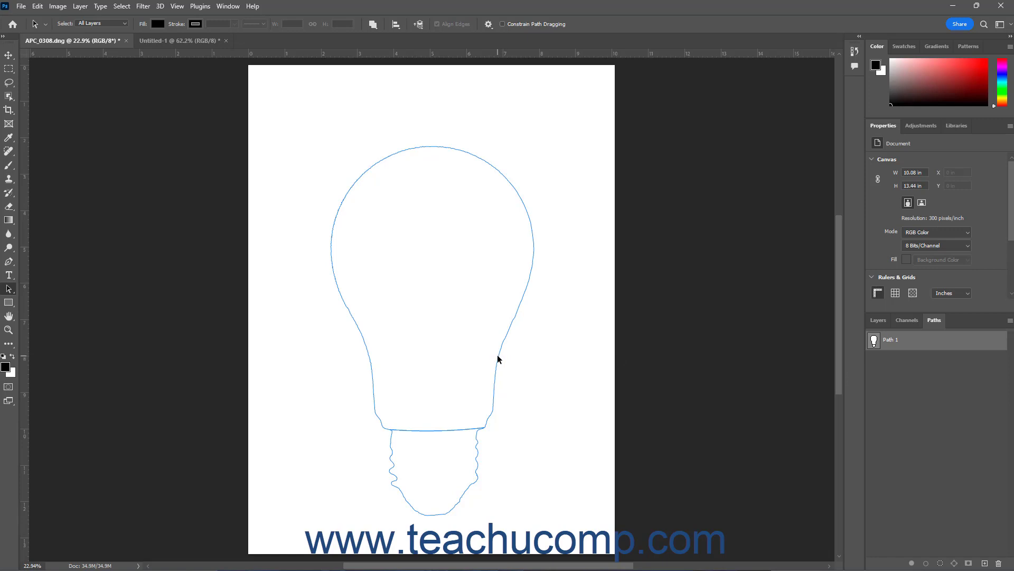
# Apply Exclude Overlapping Shapes to both parts of the light bulb path and merge its shape components
pyautogui.click(455, 431)
pyautogui.click(9, 290)
pyautogui.click(453, 430)
pyautogui.click(494, 397)
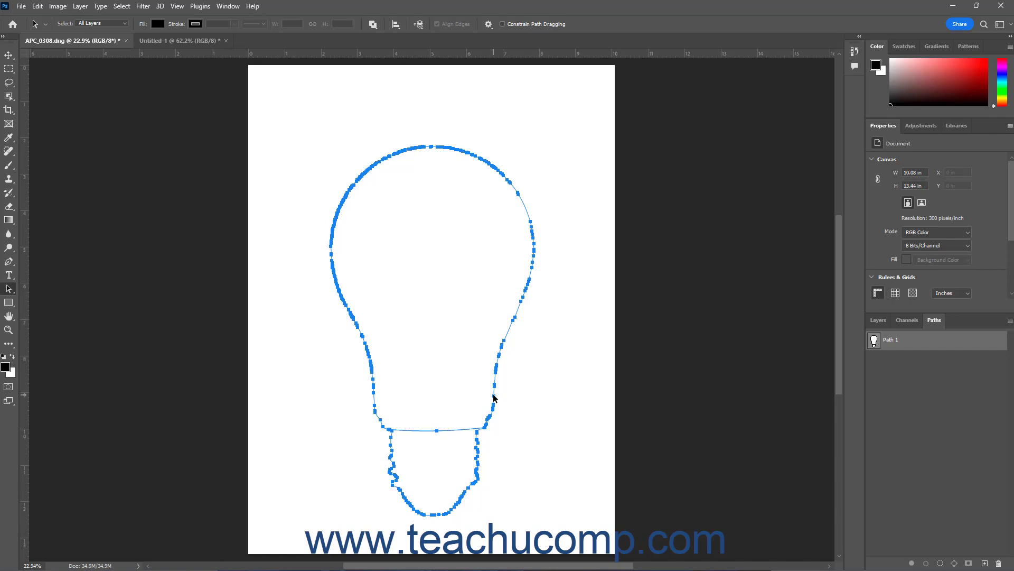
pyautogui.click(373, 25)
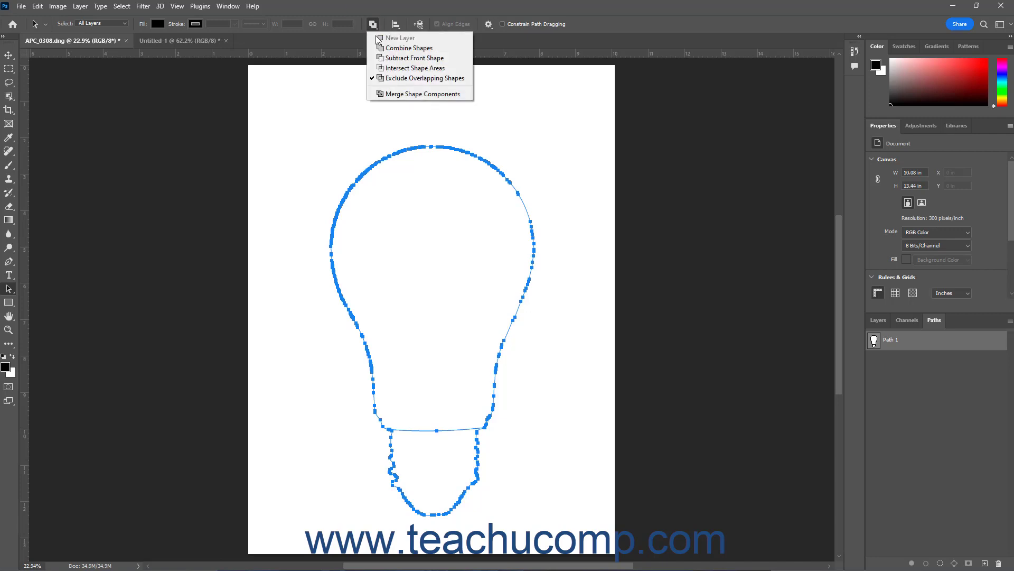
pyautogui.click(390, 79)
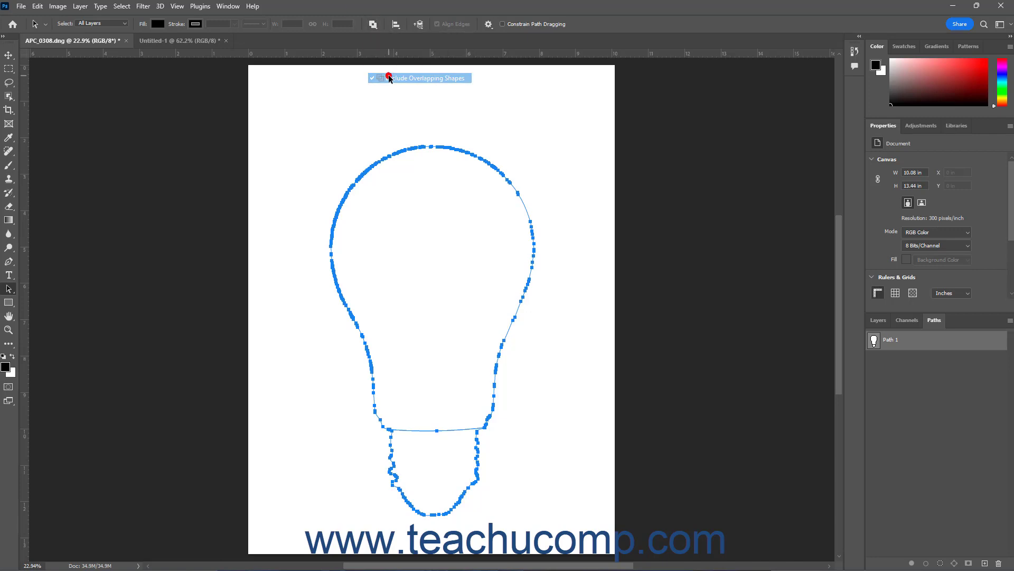
pyautogui.click(375, 25)
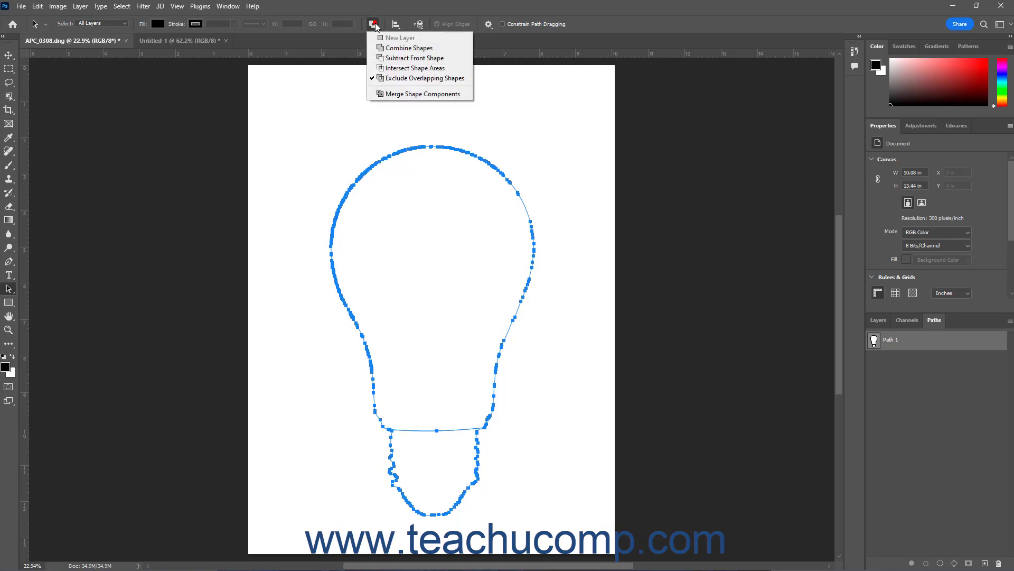
pyautogui.click(401, 95)
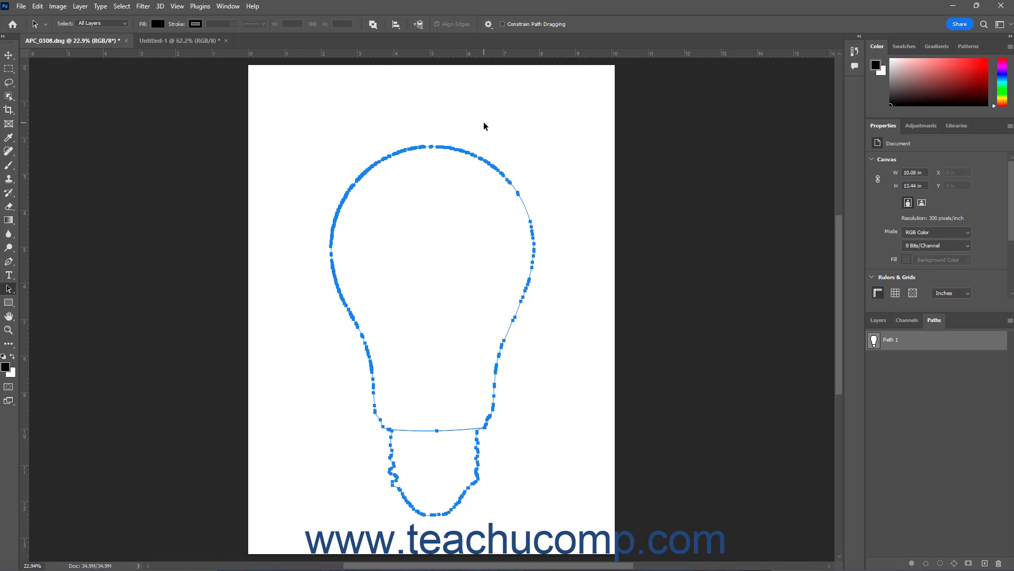
# Switch to the Untitled-1 document and merge the triangle and rectangle components of the Rectangle 1 arrow into a regular path
pyautogui.click(180, 41)
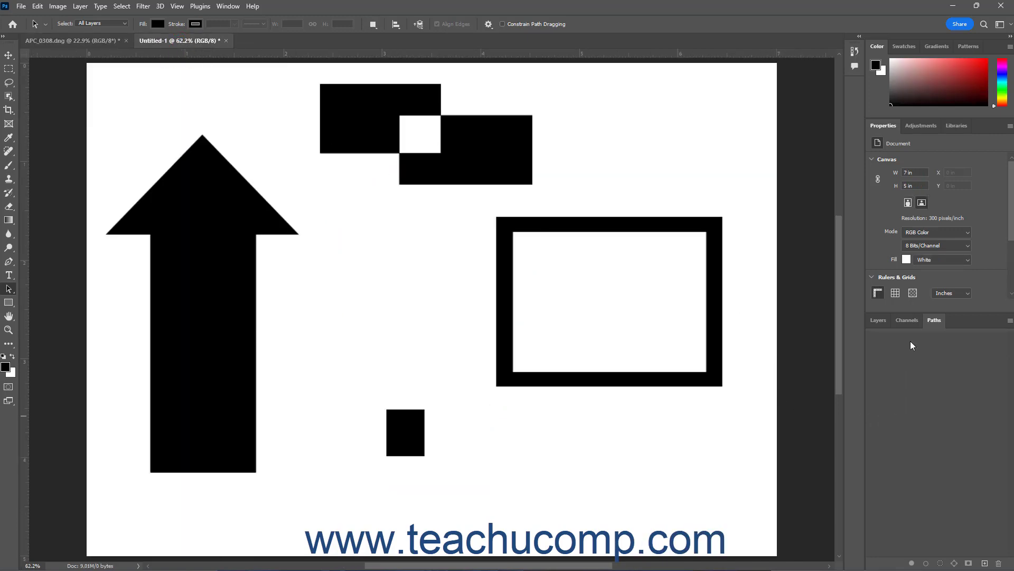
pyautogui.click(878, 320)
pyautogui.click(934, 440)
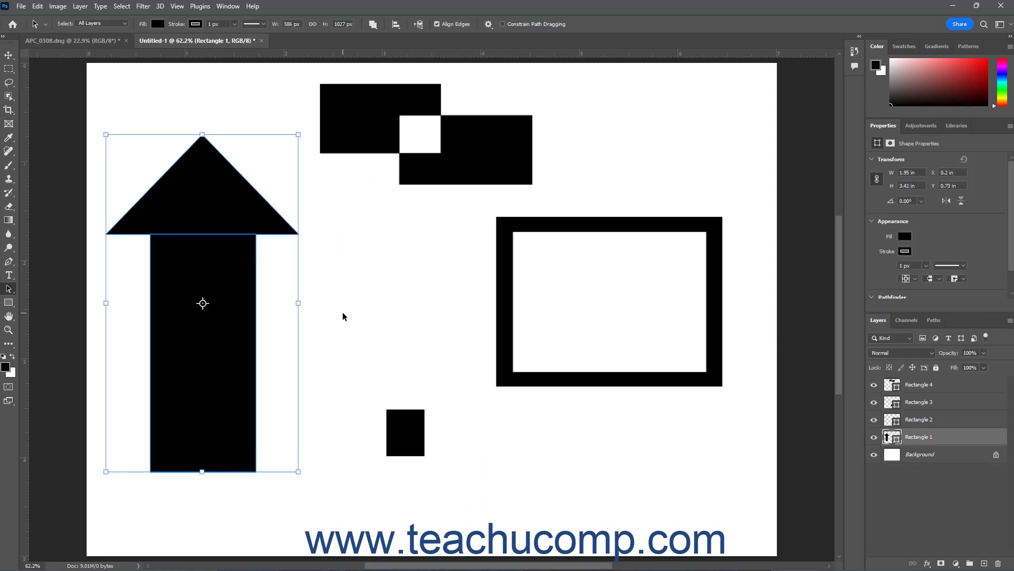
pyautogui.click(267, 206)
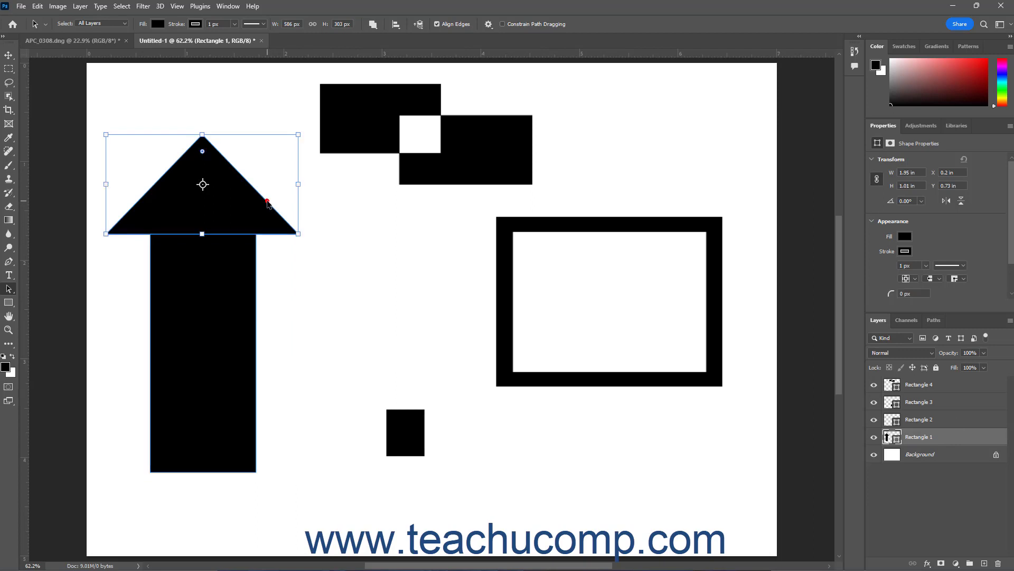
pyautogui.click(245, 300)
pyautogui.click(373, 24)
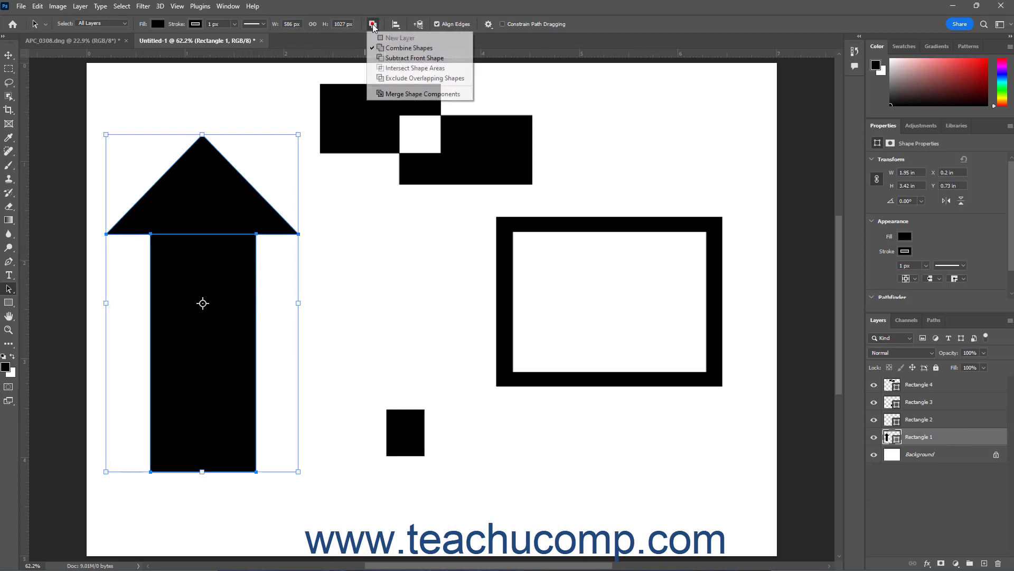
pyautogui.click(397, 94)
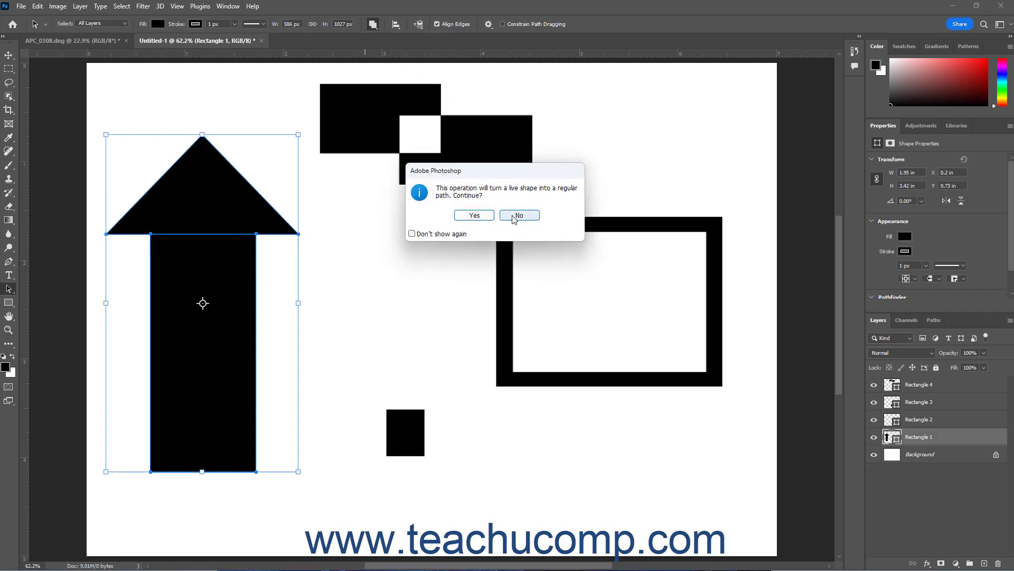
pyautogui.click(478, 218)
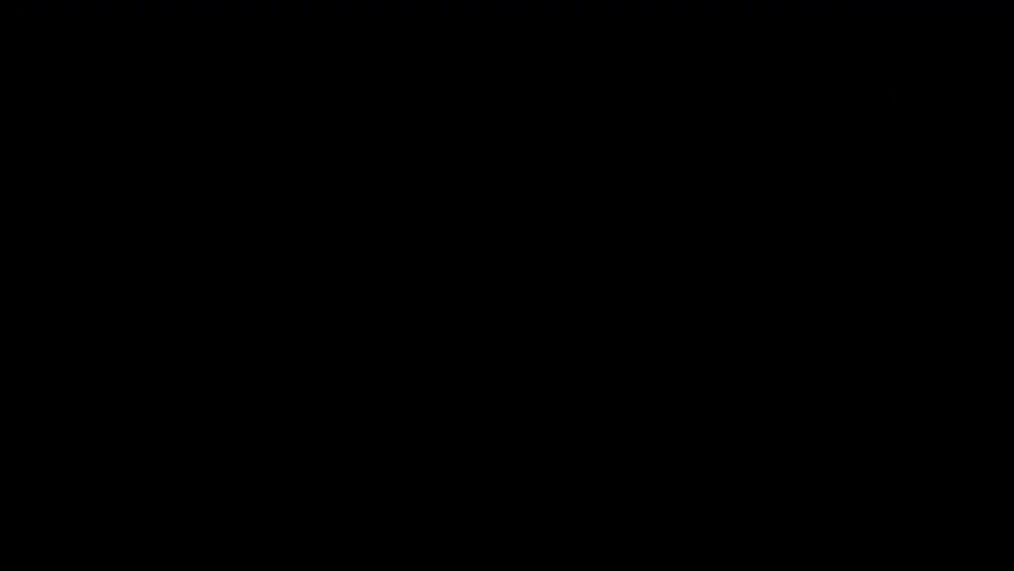